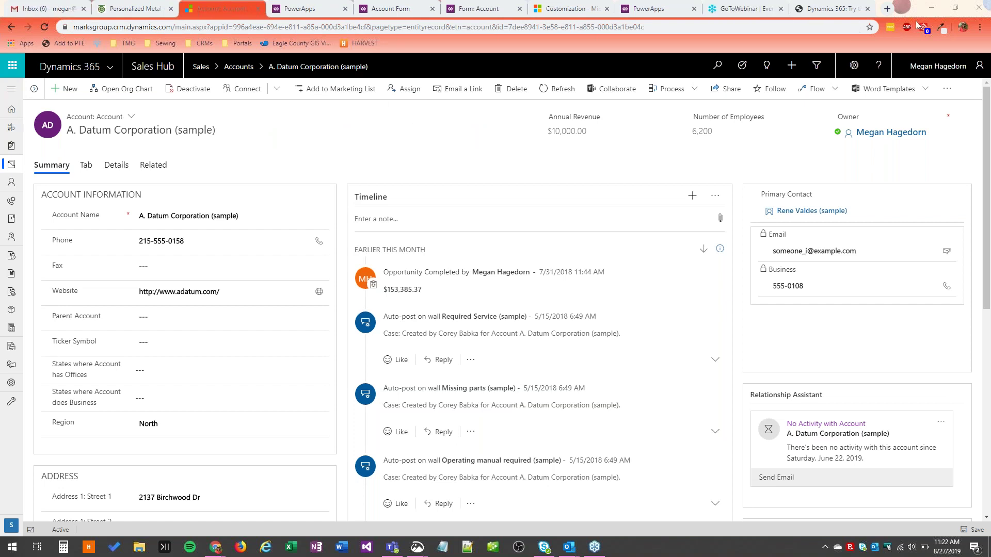
# Step: Open the personal options, review the available Default Pane choices, and close them without saving
pyautogui.click(851, 67)
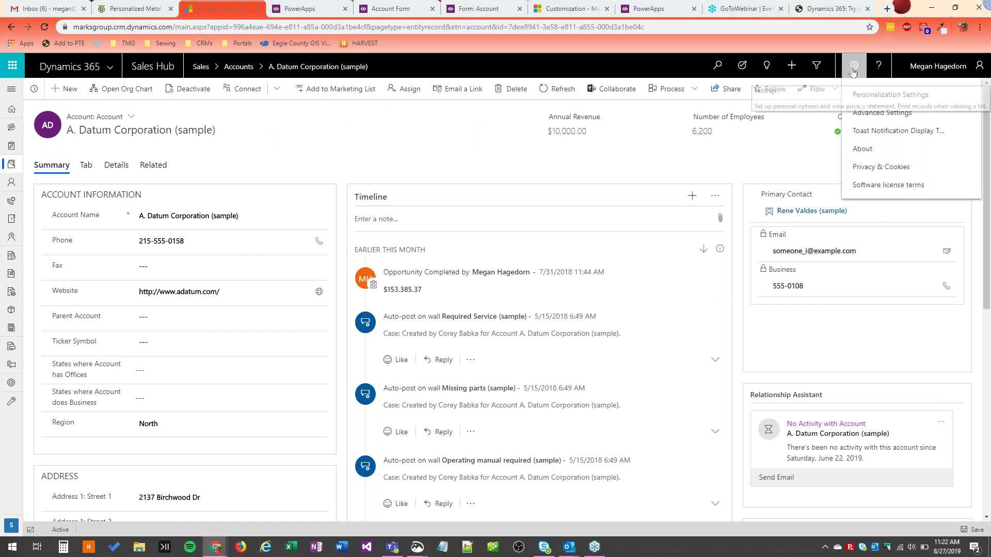
pyautogui.click(890, 94)
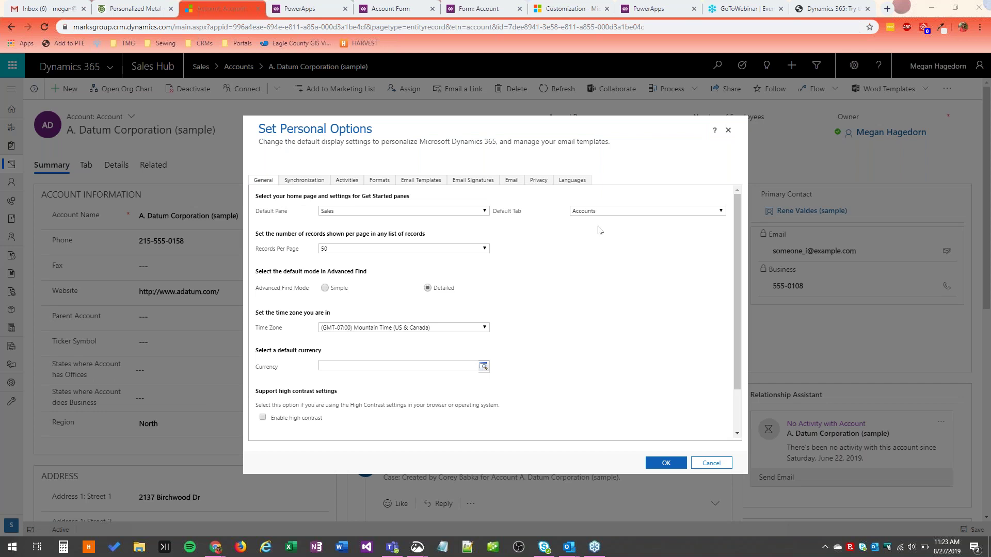
pyautogui.click(462, 212)
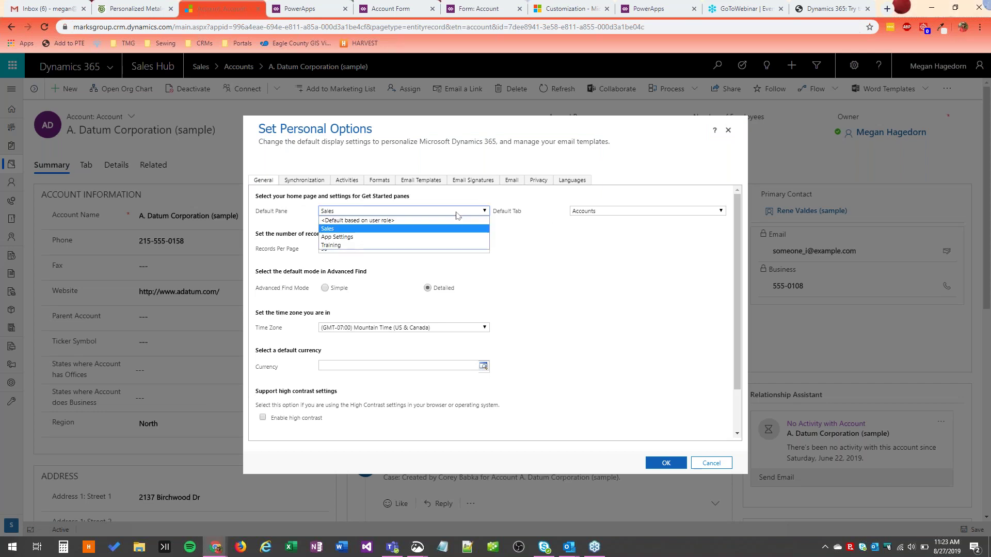
pyautogui.click(90, 62)
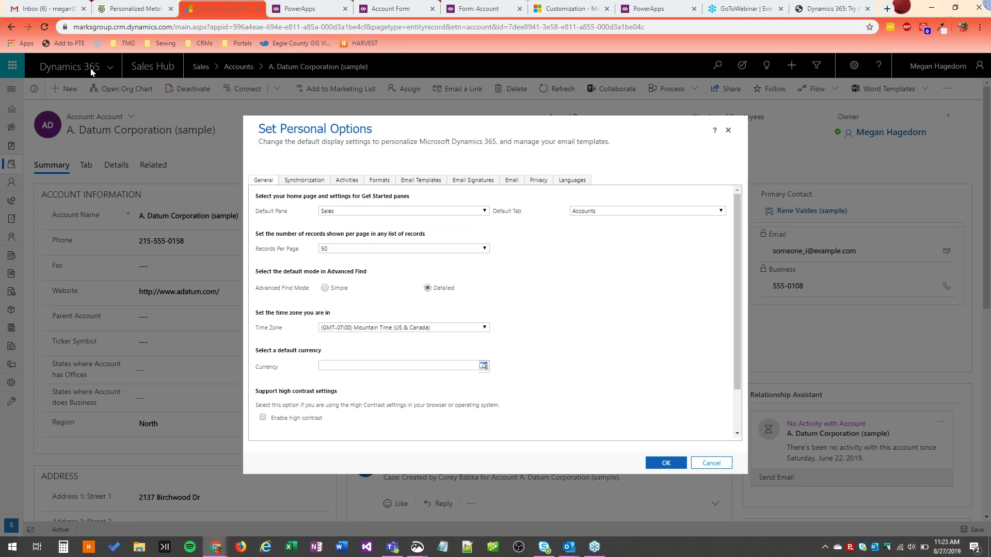
pyautogui.click(711, 463)
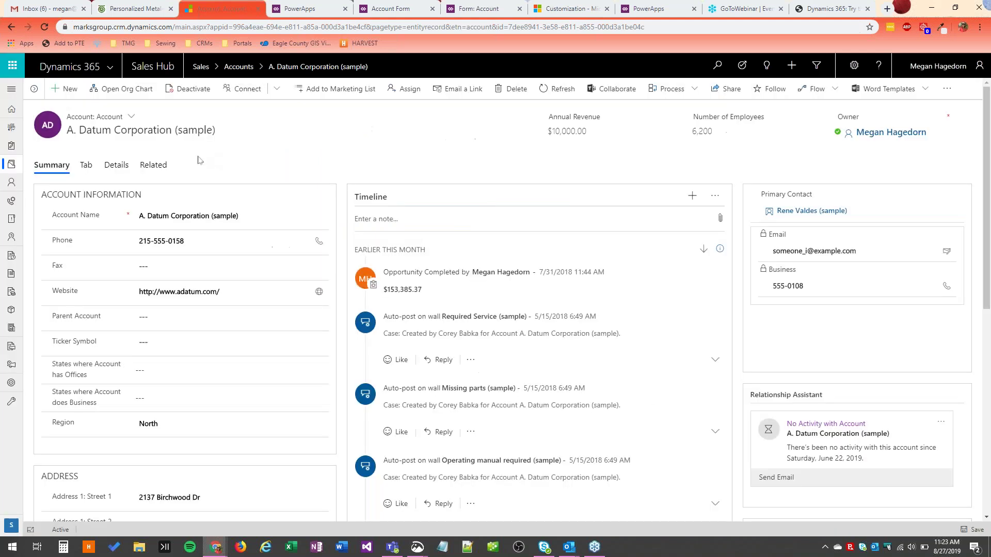
# Step: Return to the Accounts list, expand the site navigation, and view the available areas while staying in Sales
pyautogui.click(146, 75)
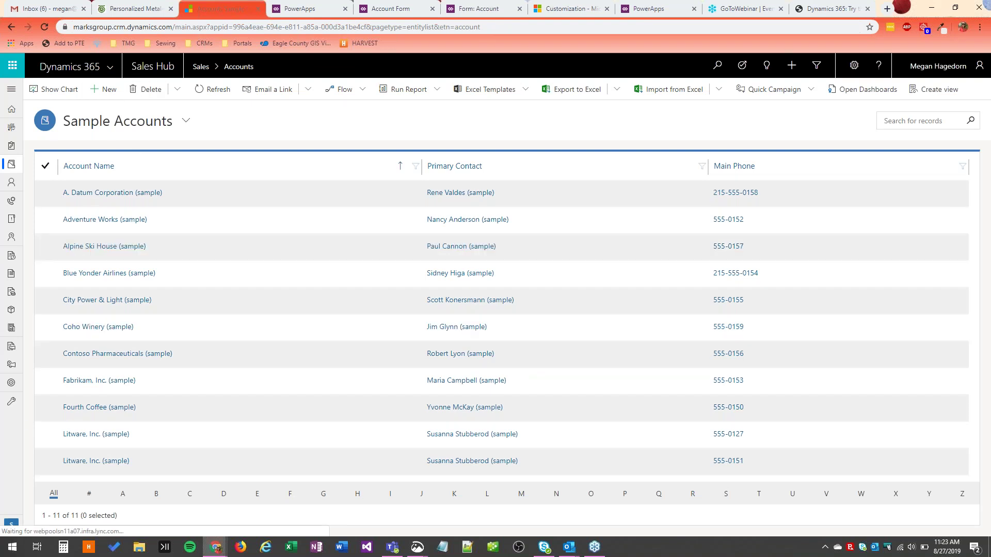
pyautogui.click(11, 90)
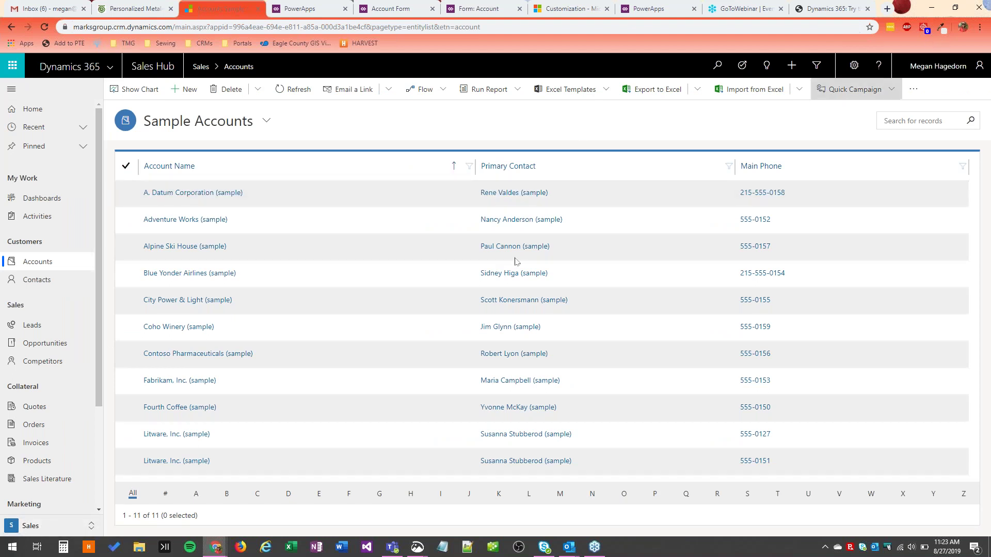
pyautogui.click(67, 530)
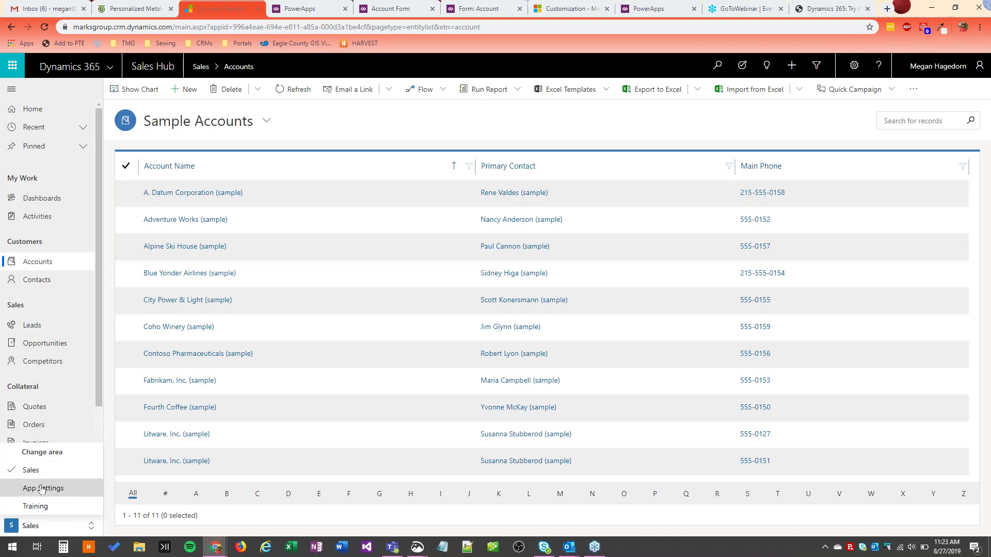
pyautogui.click(30, 470)
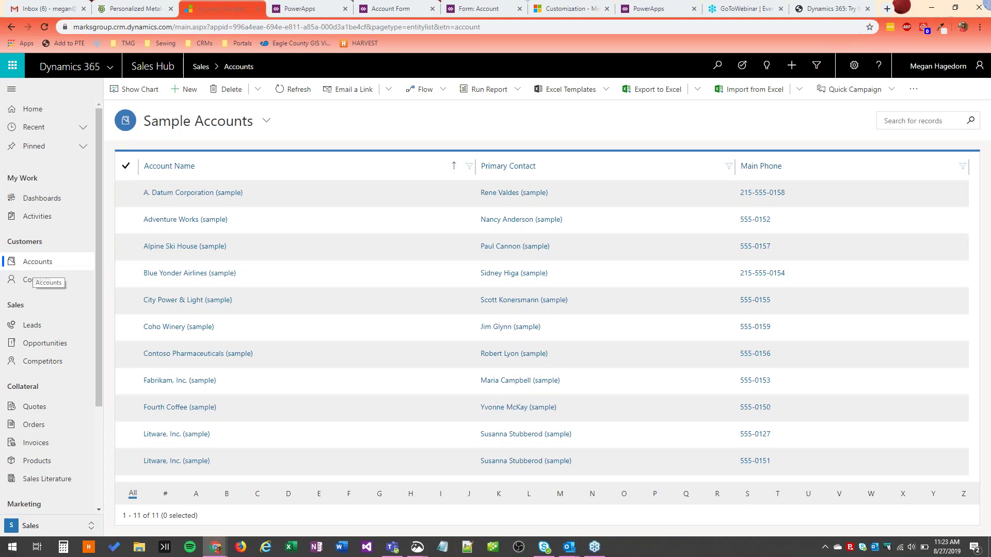
# Step: Reopen the personal options, examine the Default Pane and Default Tab choices, and cancel without changing them
pyautogui.click(854, 65)
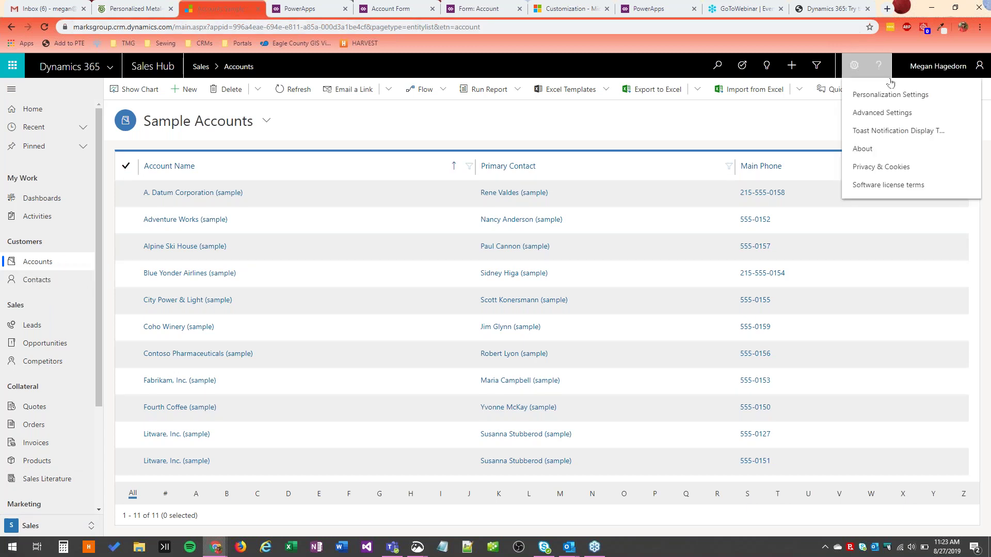
pyautogui.click(913, 94)
pyautogui.click(856, 67)
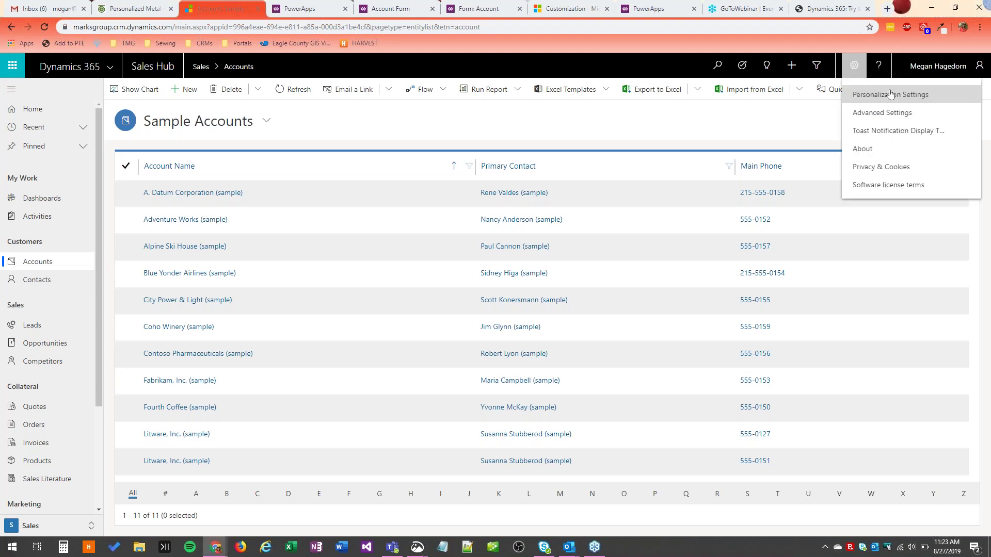
pyautogui.click(897, 93)
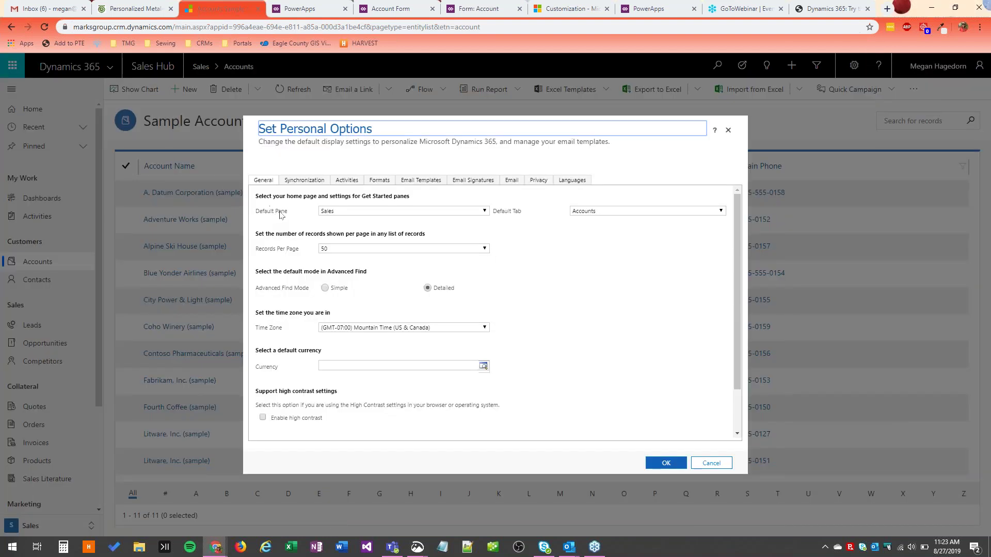
pyautogui.click(331, 212)
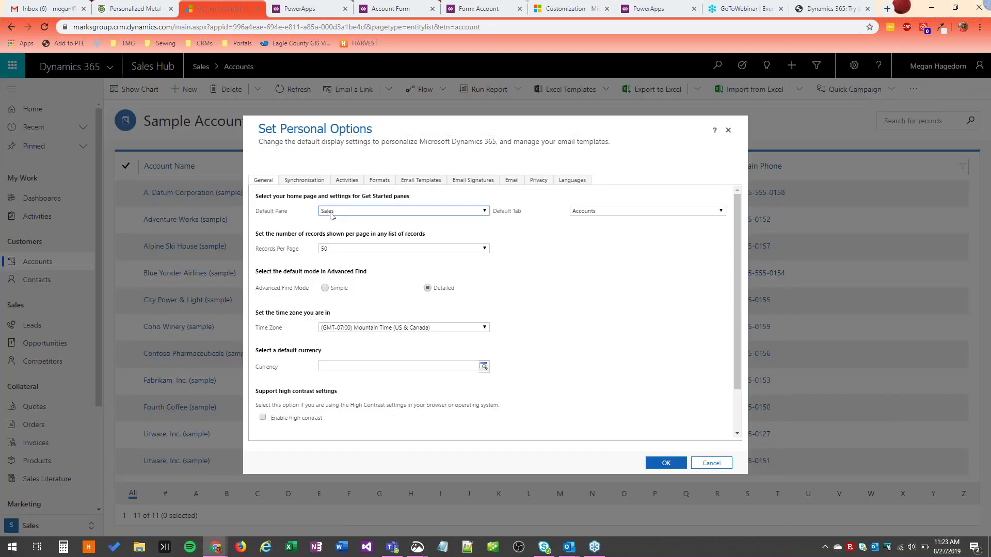
pyautogui.click(333, 230)
pyautogui.click(603, 211)
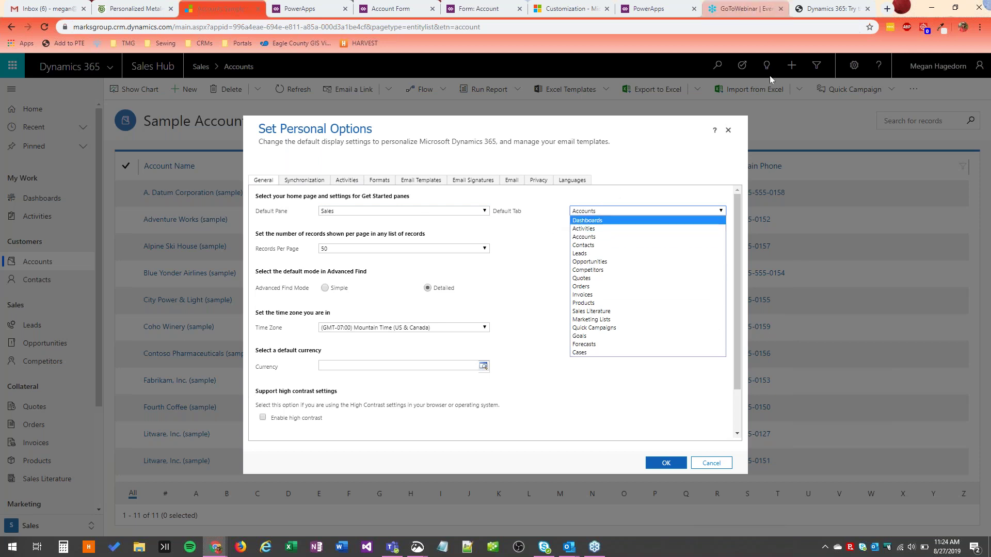
pyautogui.click(770, 106)
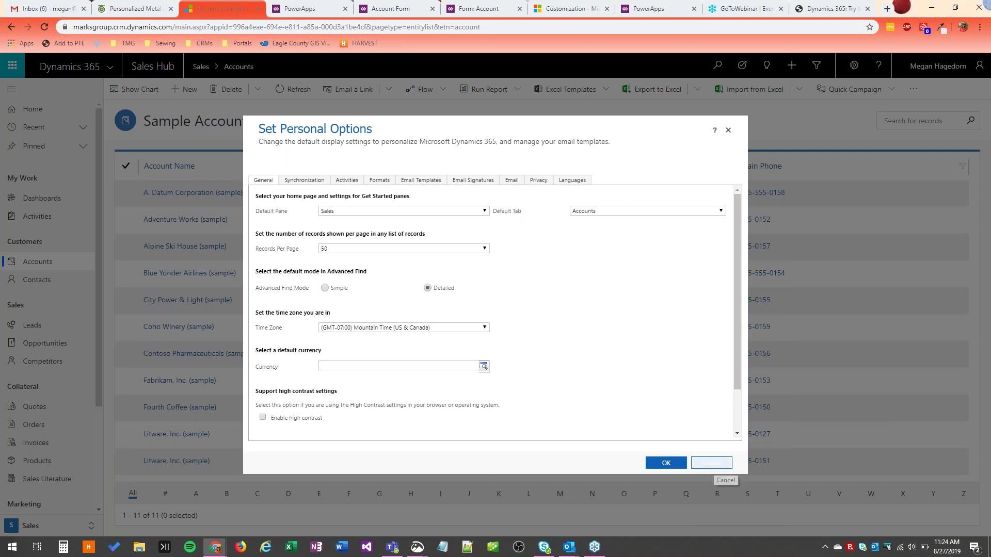
pyautogui.click(712, 463)
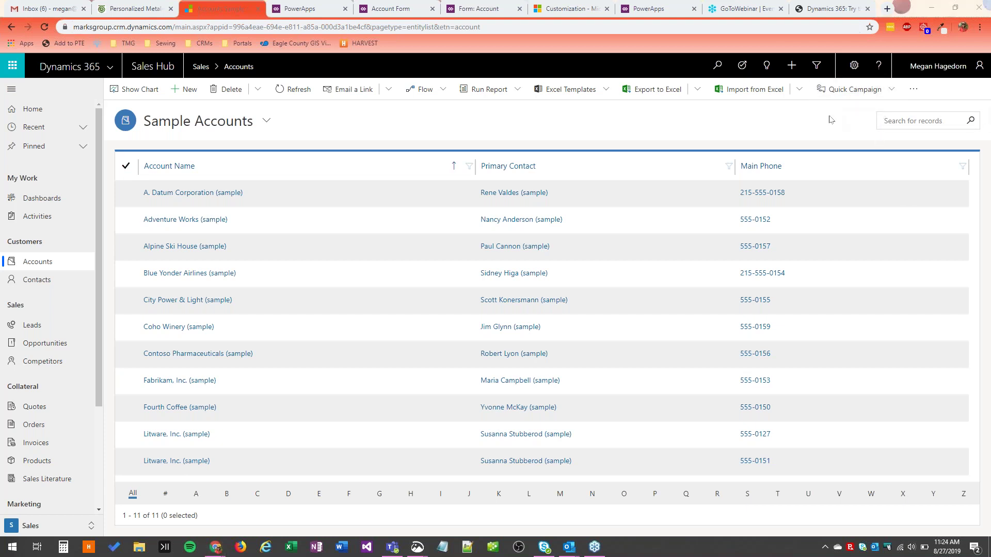
# Step: Go to Customizations in the advanced settings and open the default solution through Customize the System
pyautogui.click(855, 70)
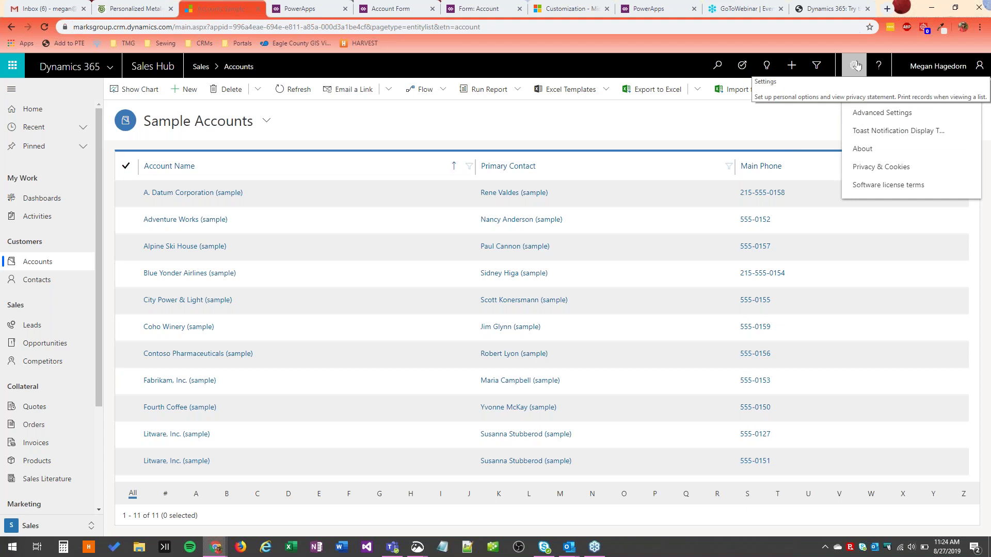
pyautogui.click(864, 123)
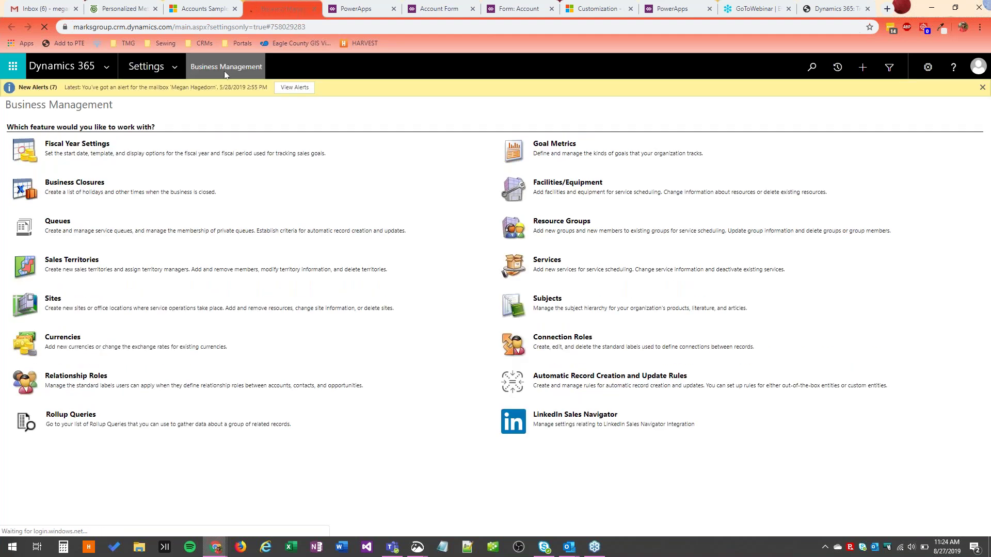
pyautogui.click(175, 68)
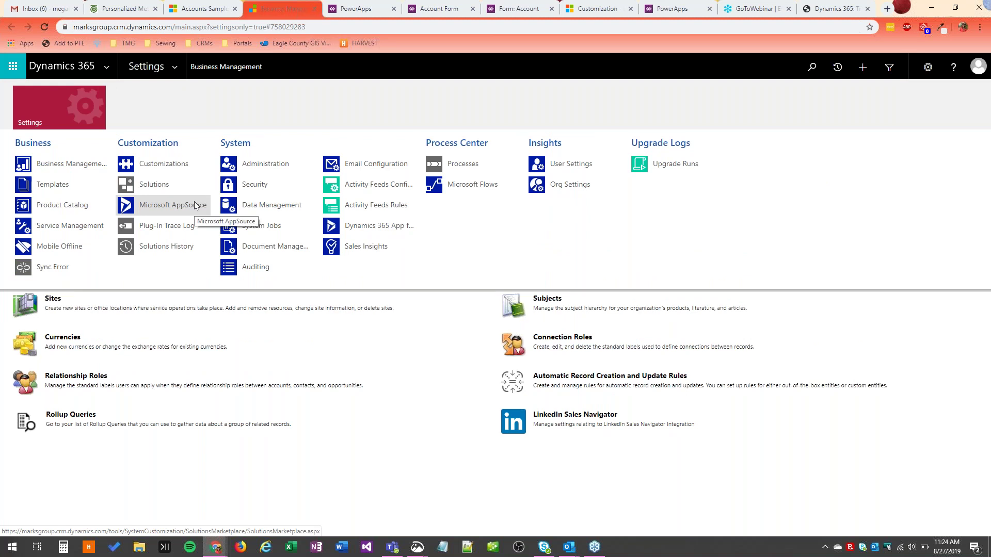
pyautogui.click(173, 170)
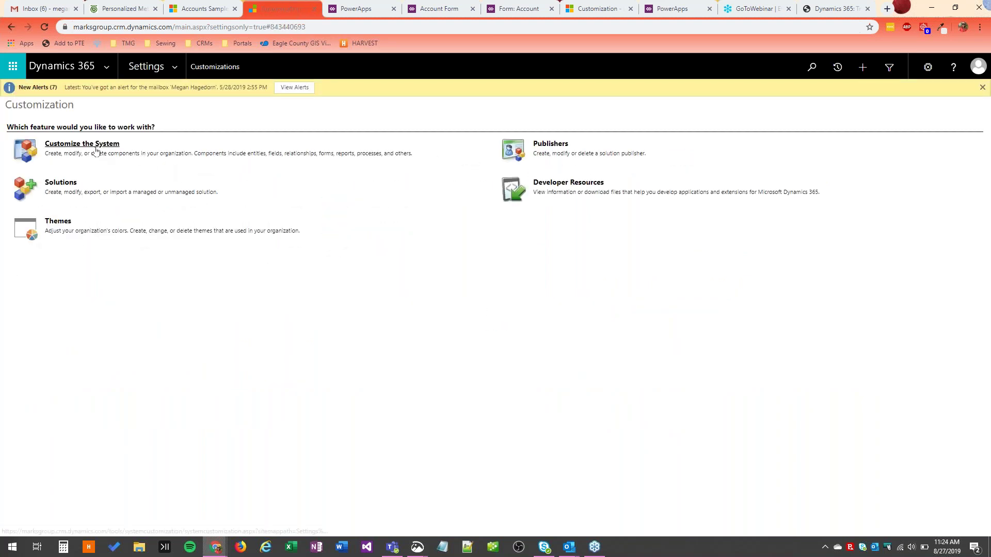
pyautogui.click(55, 145)
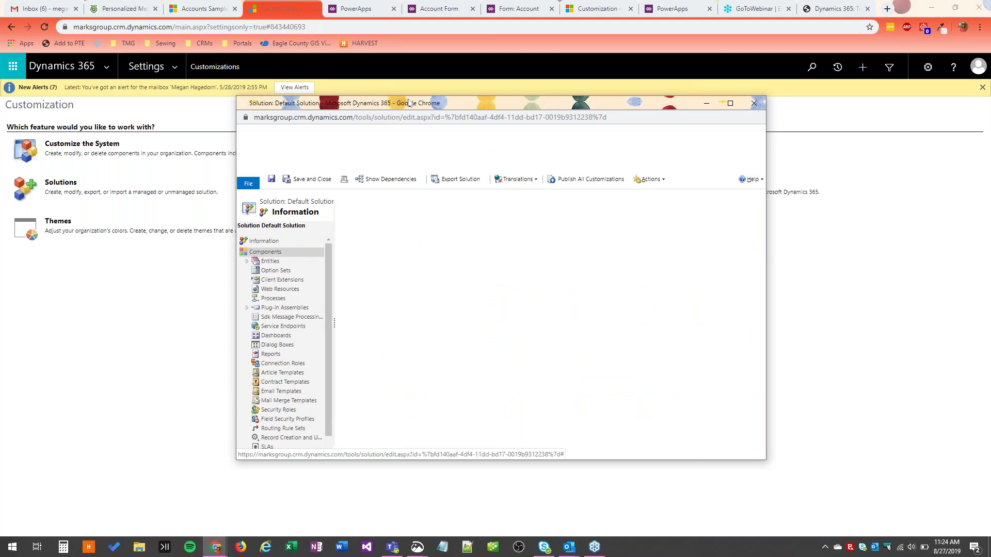
pyautogui.moveTo(454, 96); pyautogui.dragTo(454, 100)
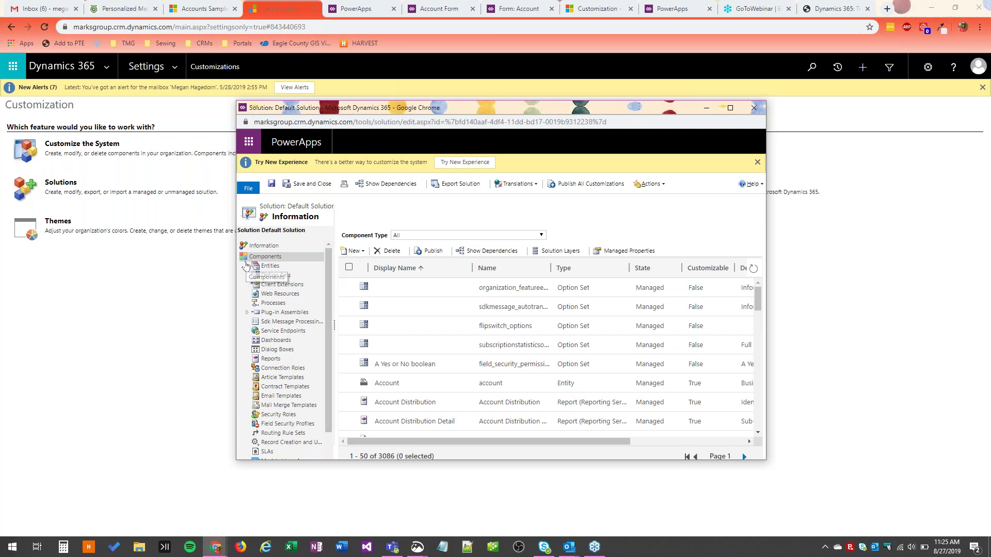
pyautogui.moveTo(328, 279); pyautogui.dragTo(328, 253)
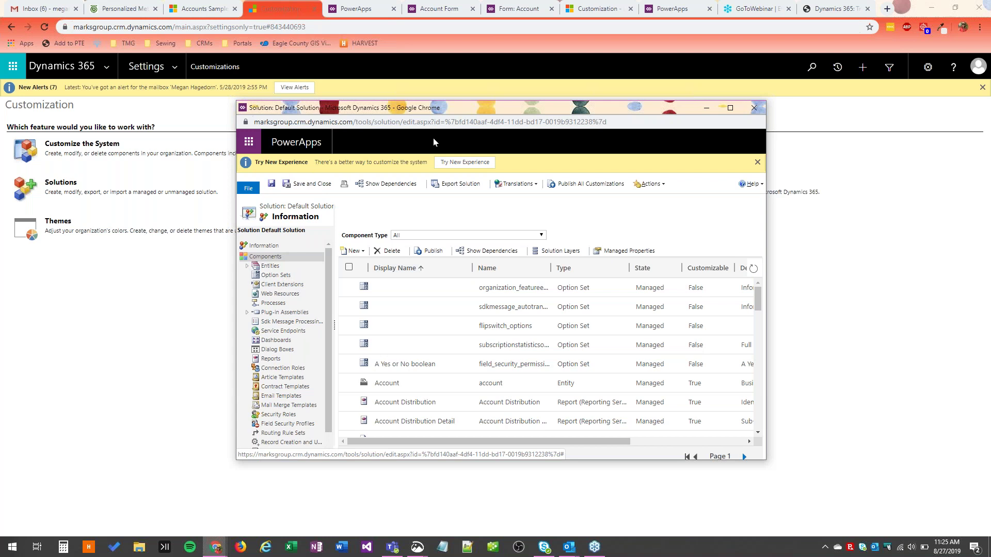
# Step: Open the default solution in the new PowerApps experience, compare it with the classic solution window, and return to PowerApps
pyautogui.click(453, 163)
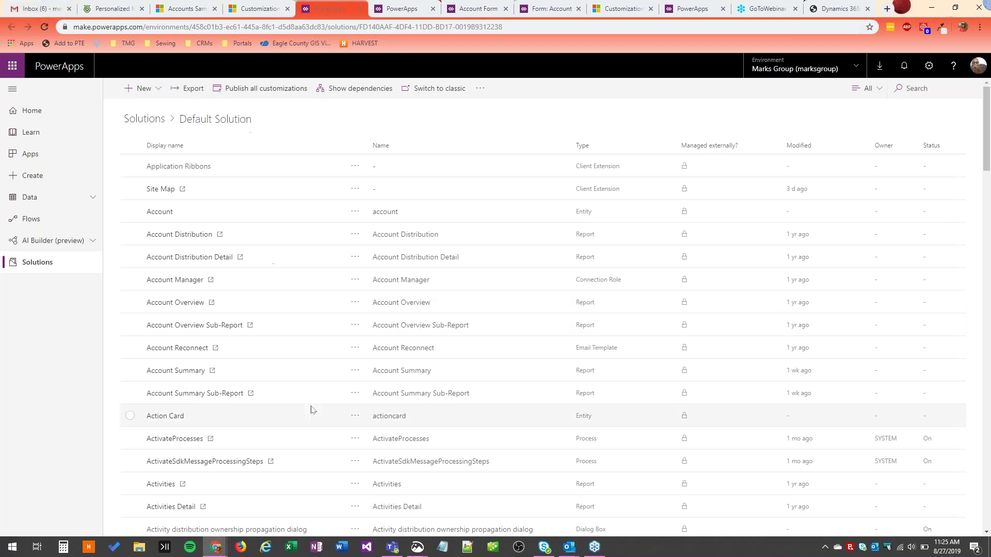
pyautogui.moveTo(217, 551)
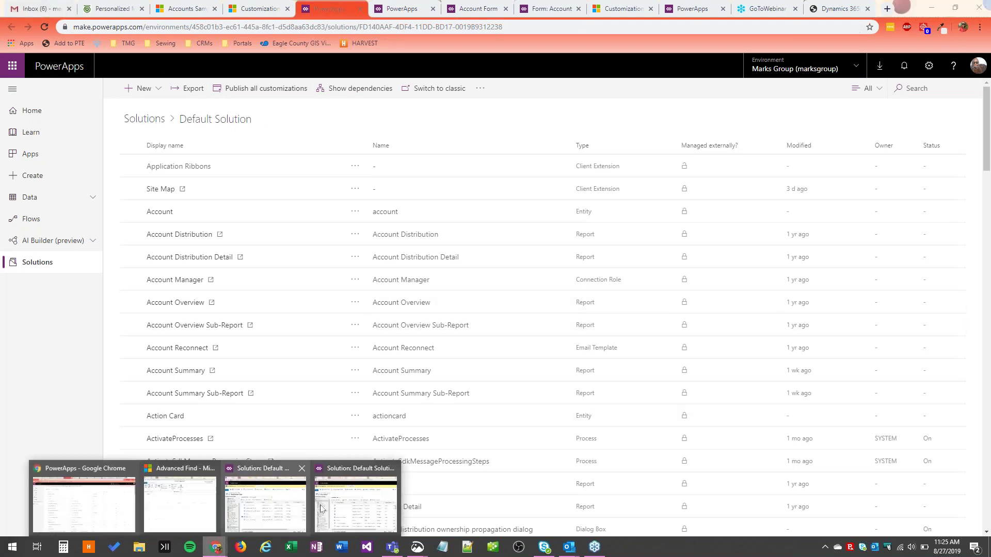
pyautogui.click(354, 497)
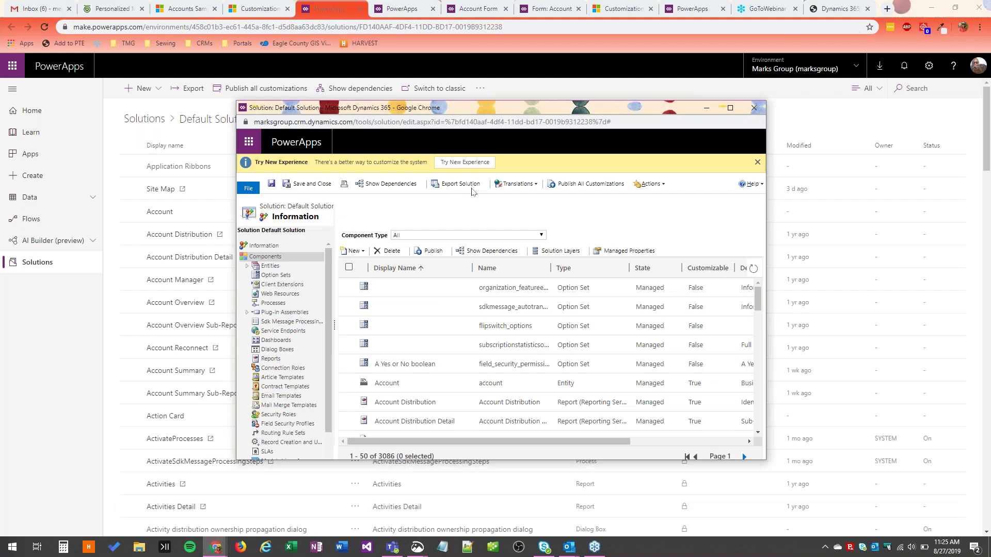
pyautogui.click(47, 305)
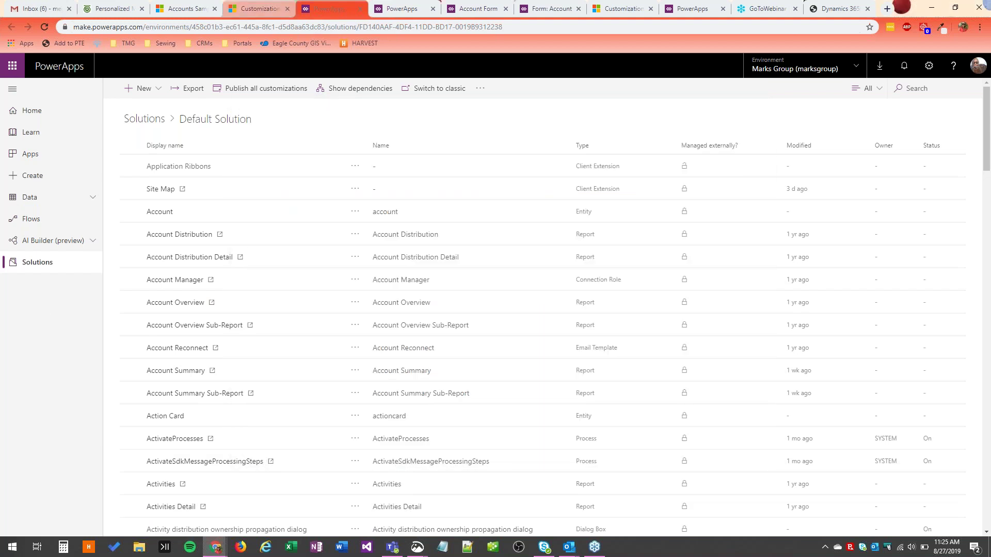
# Step: Expand the Data group, look at the environment's apps, and open the Entities list
pyautogui.click(92, 199)
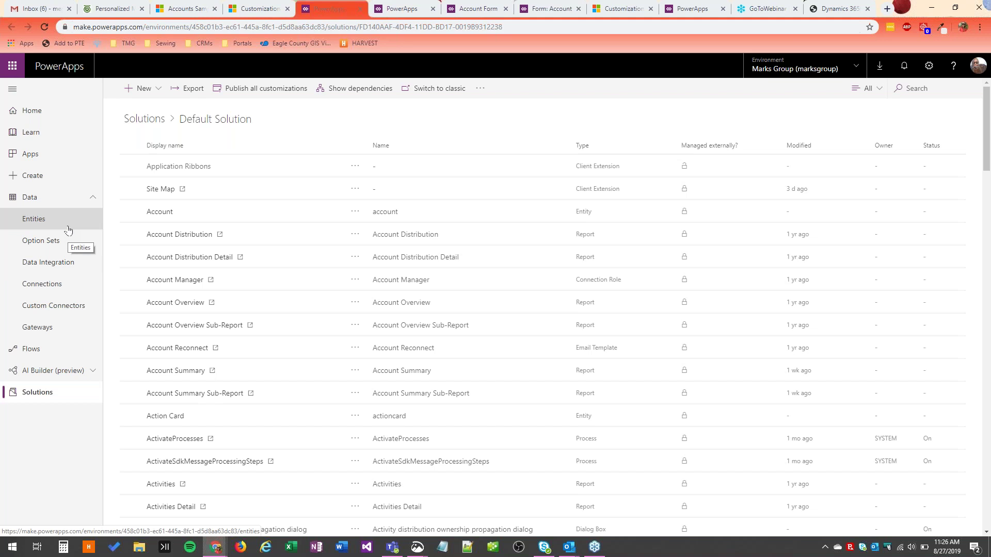
pyautogui.click(23, 222)
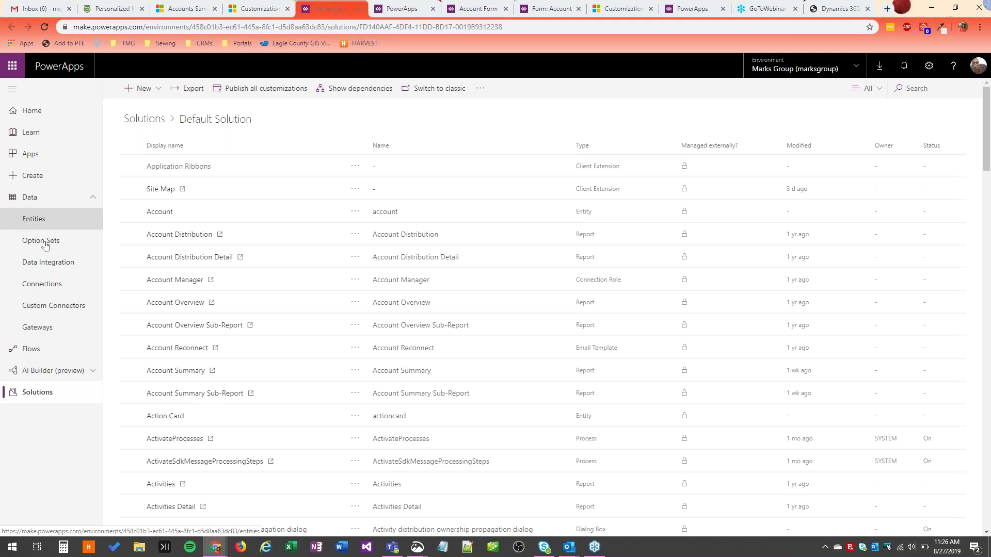
pyautogui.click(32, 156)
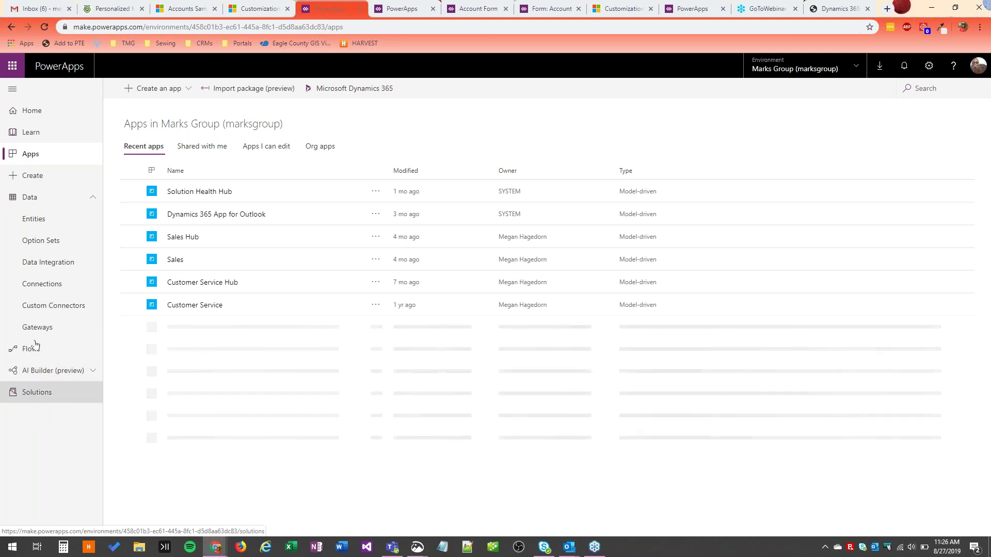
pyautogui.click(25, 225)
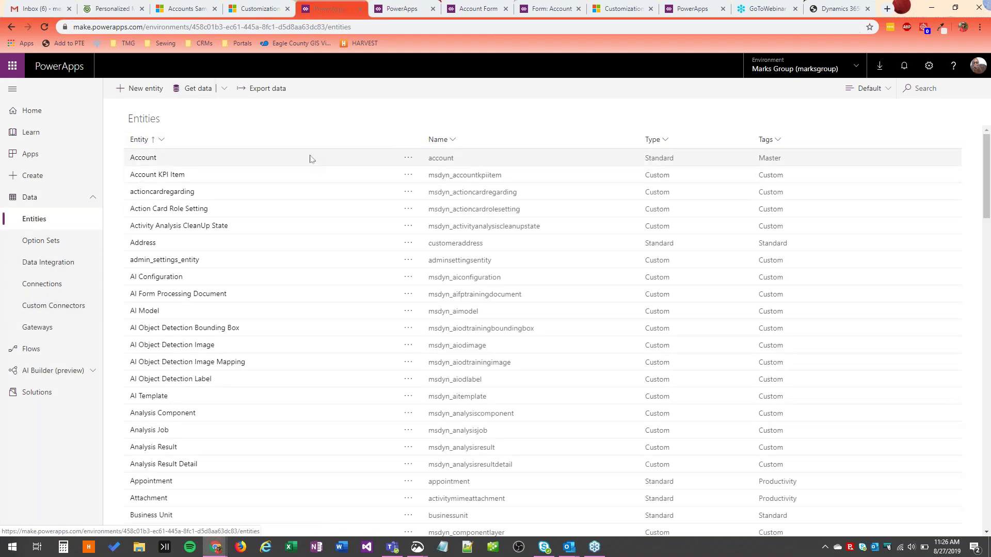
# Step: Open the Account entity's forms and load the main form named Account in the form designer
pyautogui.click(410, 162)
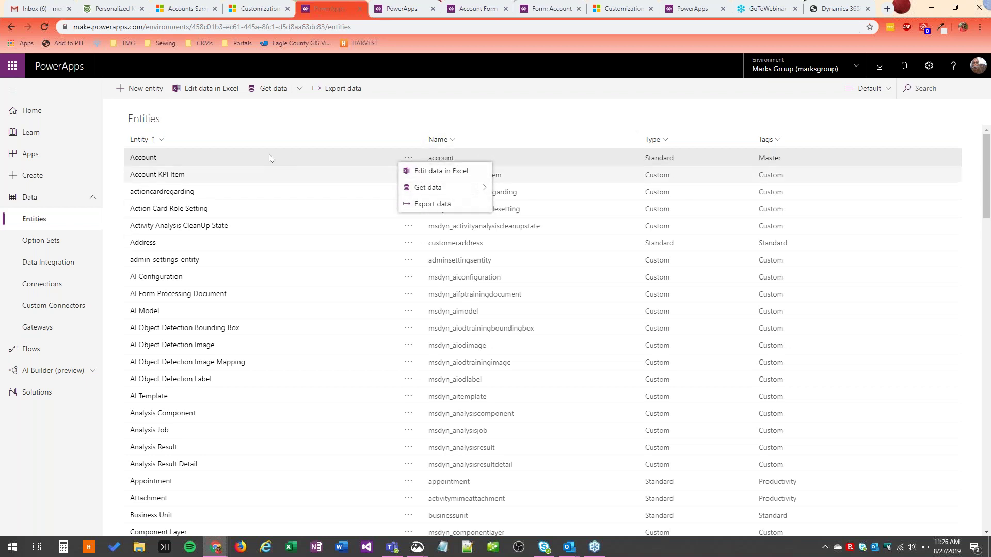
pyautogui.click(215, 130)
pyautogui.click(142, 157)
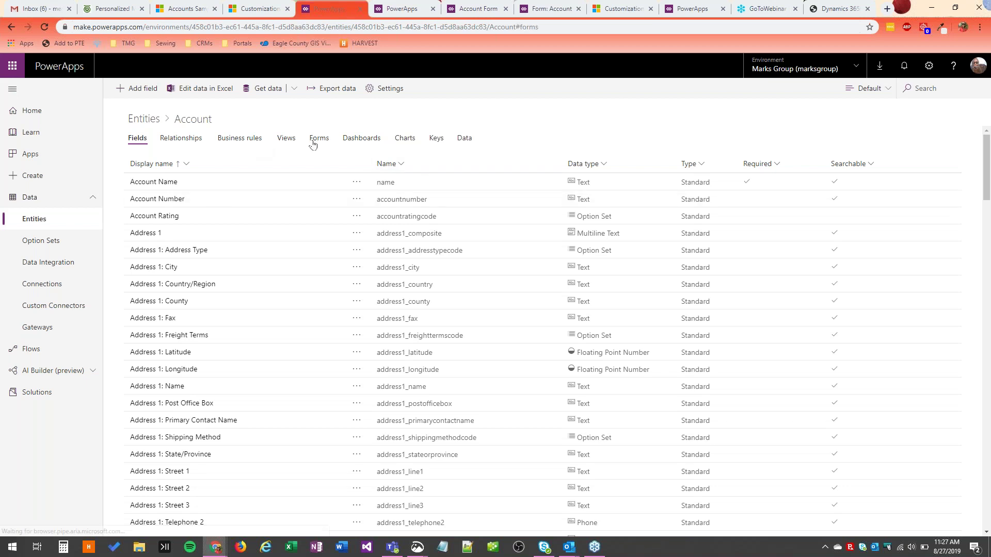
pyautogui.click(312, 141)
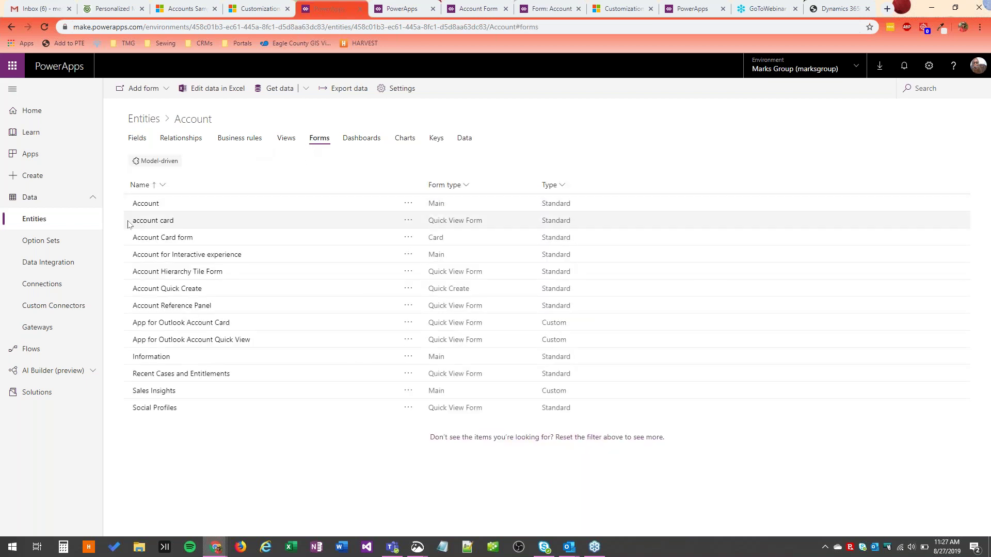
pyautogui.click(142, 204)
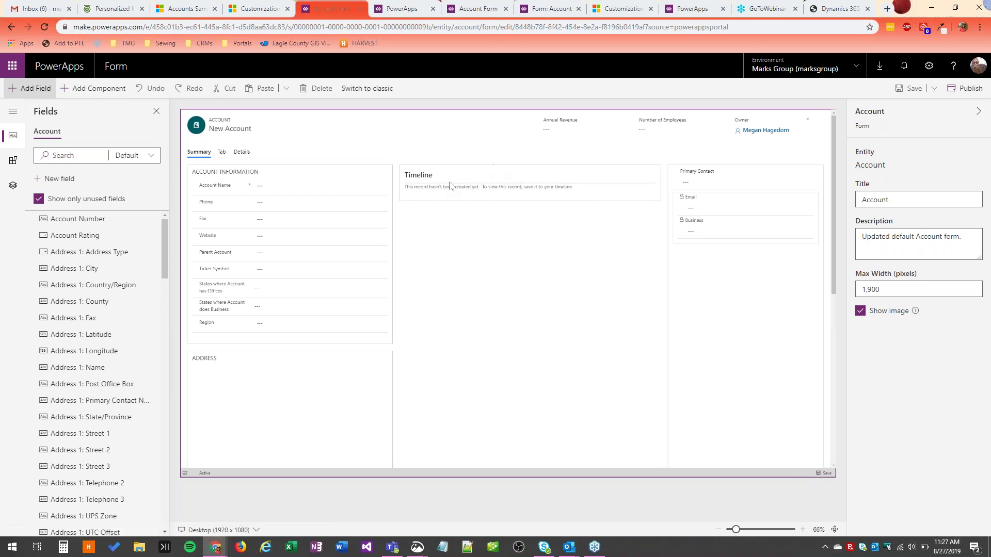
# Step: View the properties of the Summary tab and the Social Pane section, and collapse and reopen the properties pane
pyautogui.click(748, 261)
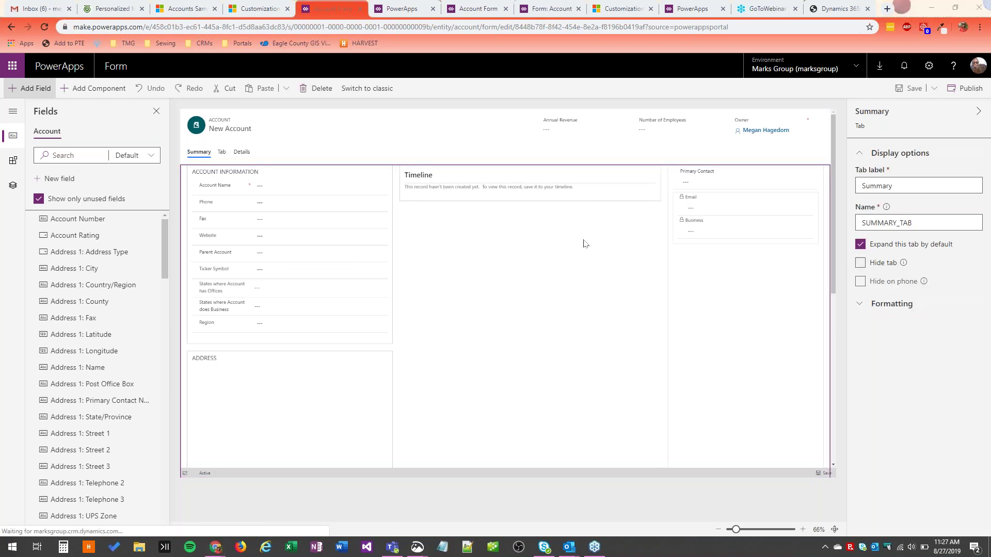
pyautogui.click(564, 200)
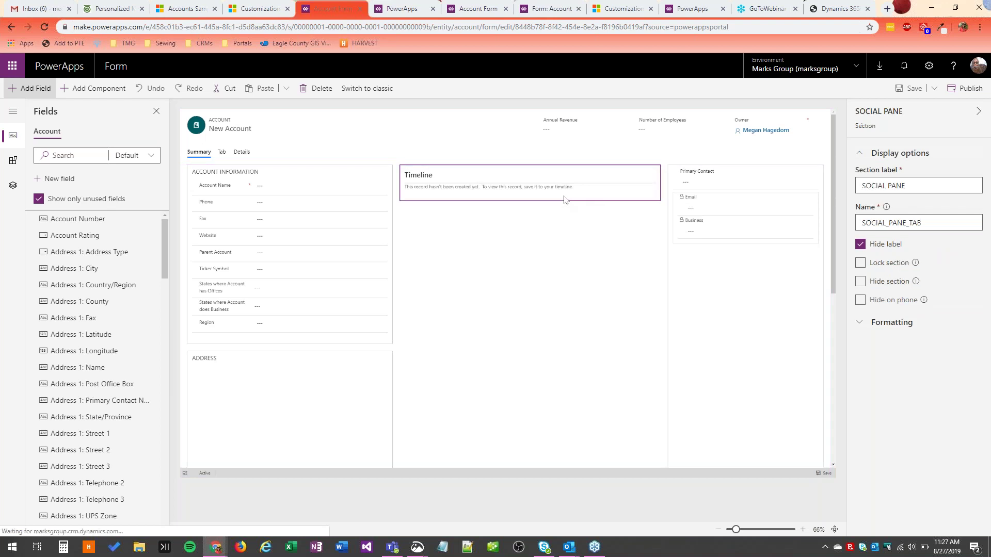
pyautogui.click(977, 114)
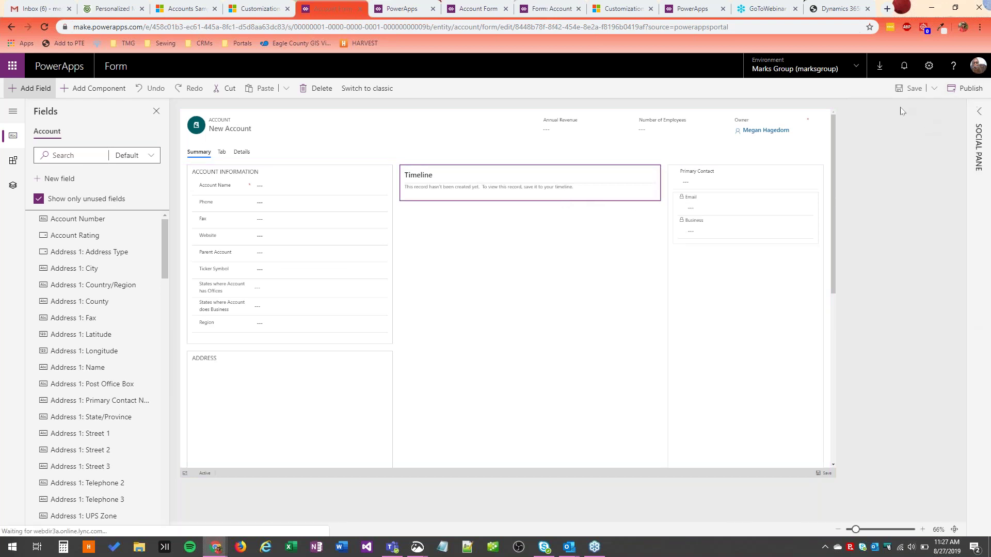
pyautogui.click(983, 116)
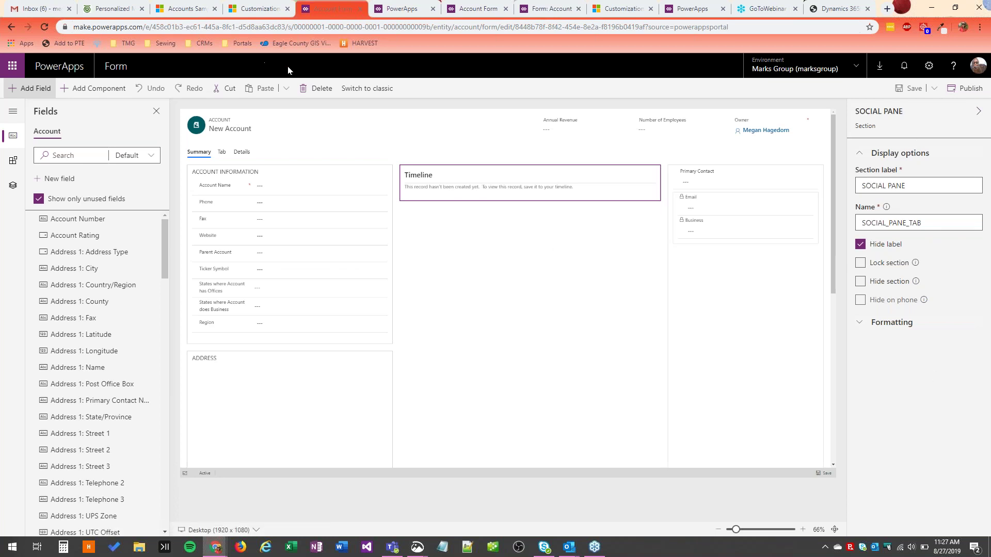
# Step: Switch the Account form to the classic editor and open the properties of the notes control in the Social Pane section
pyautogui.click(361, 89)
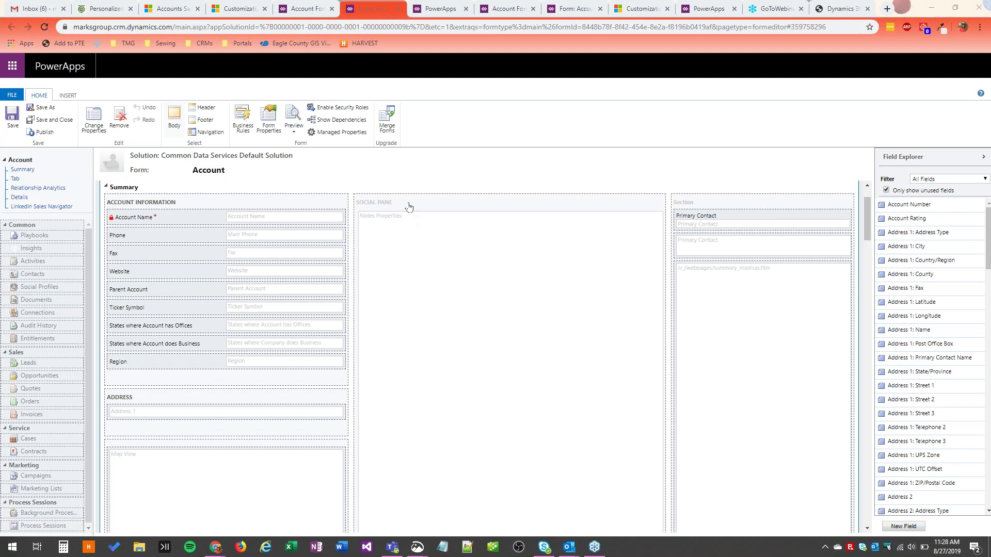
pyautogui.doubleClick(413, 237)
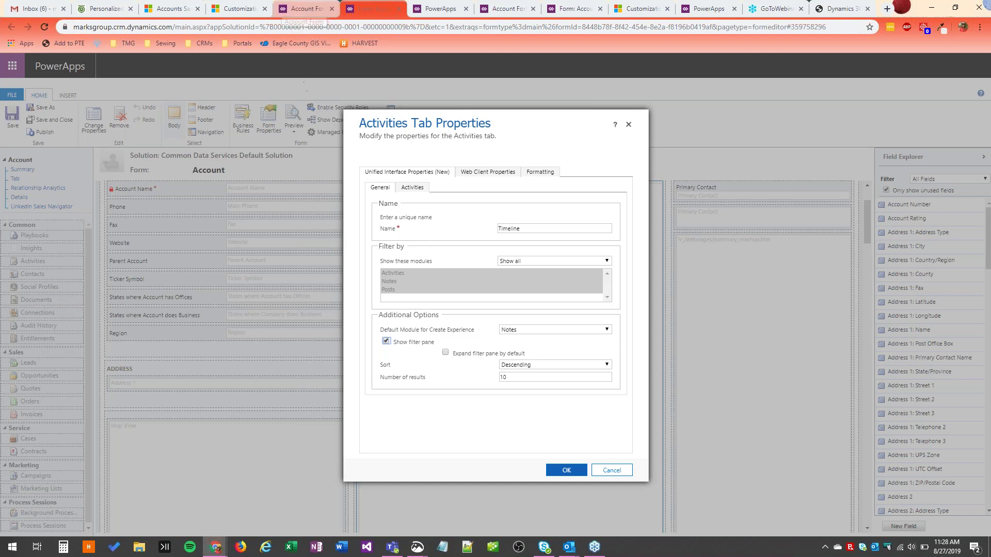
# Step: Return to the new form designer and add the Address 1: City field to the Social Pane section below the timeline
pyautogui.click(299, 16)
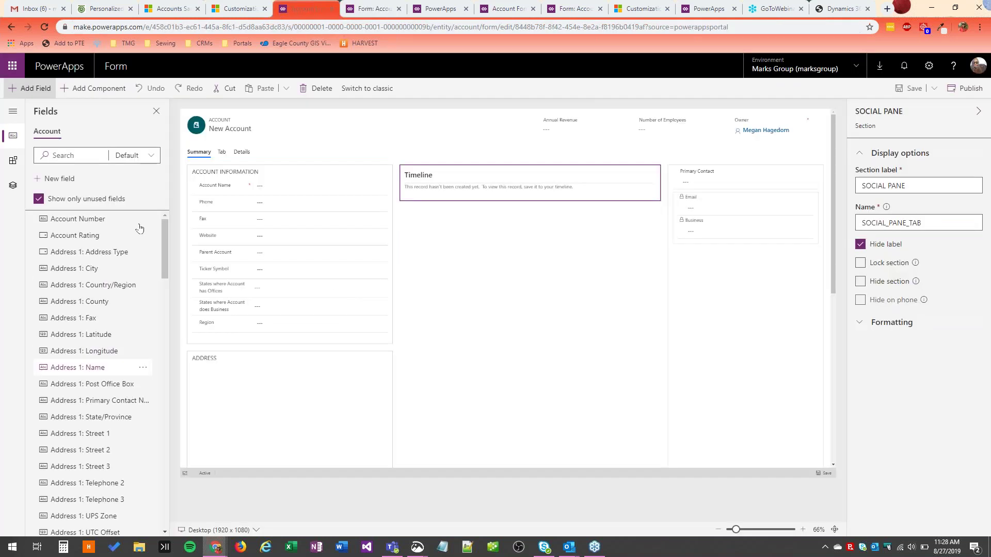
pyautogui.moveTo(80, 271); pyautogui.dragTo(111, 264)
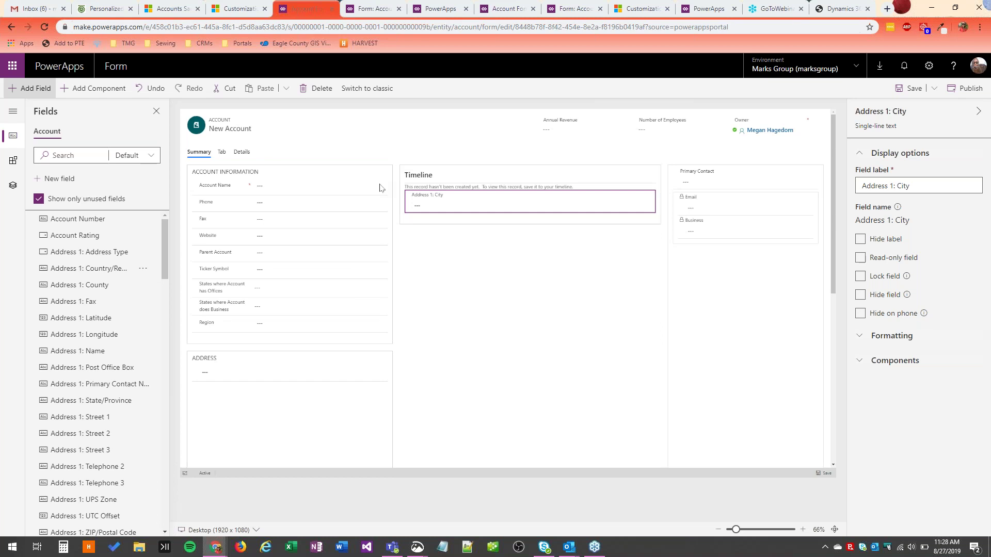
# Step: Go back to the classic editor and review the notes control's Web Client, Formatting and Unified Interface properties, ending on the Activities settings
pyautogui.click(376, 2)
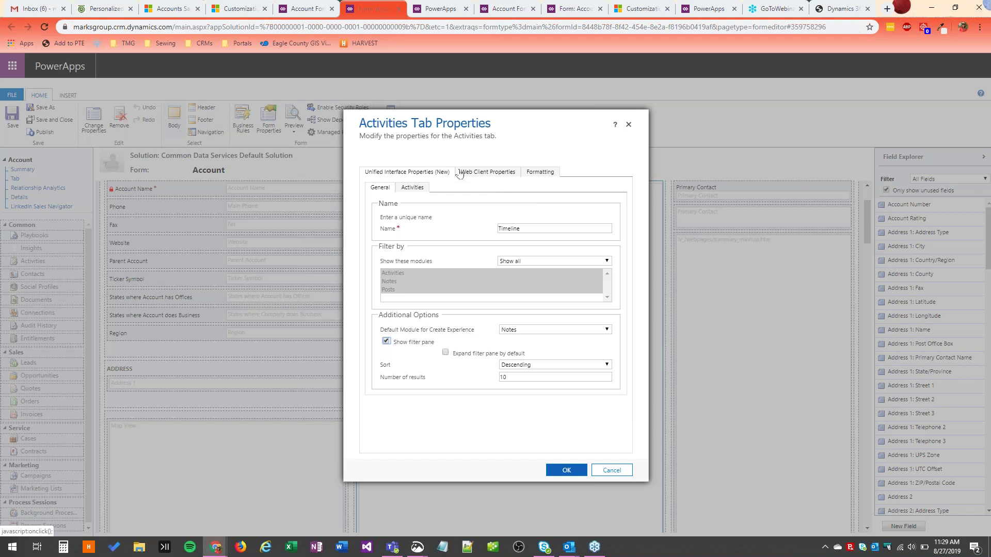
pyautogui.click(485, 178)
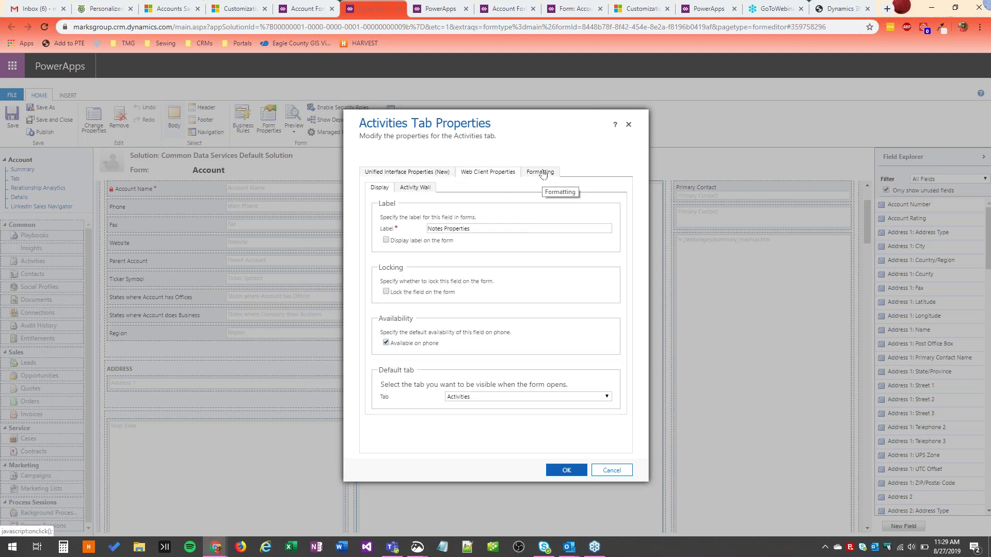
pyautogui.click(542, 174)
pyautogui.click(505, 176)
pyautogui.click(436, 174)
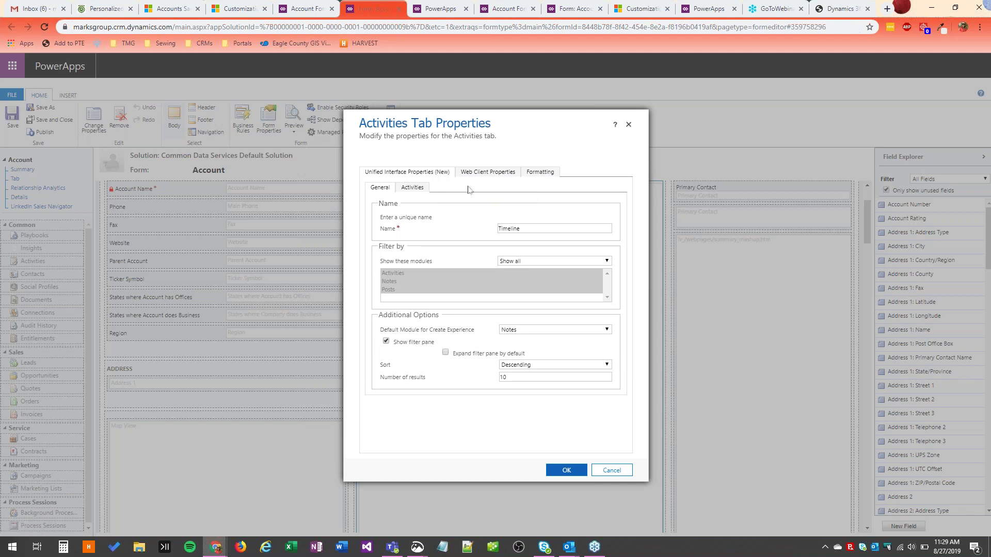
pyautogui.click(413, 190)
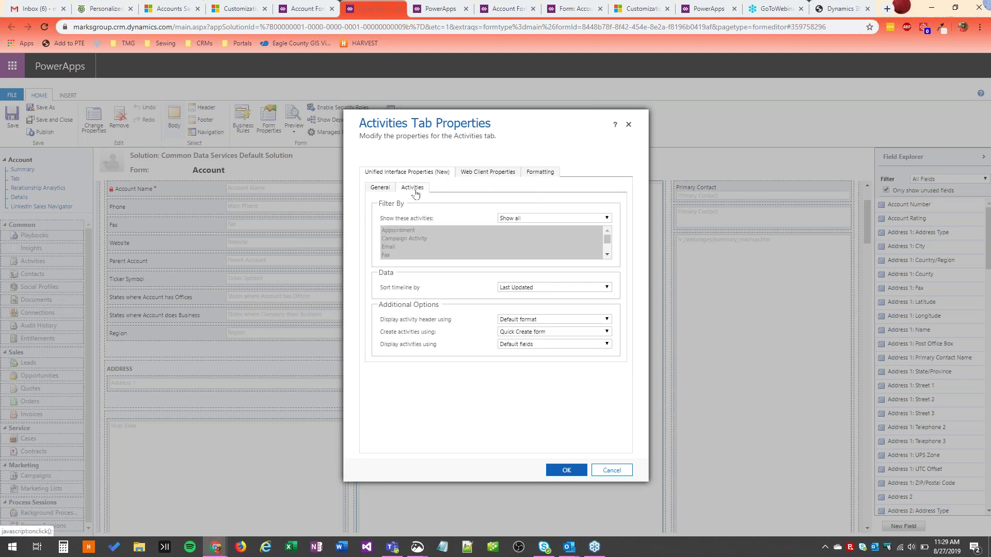
pyautogui.click(382, 190)
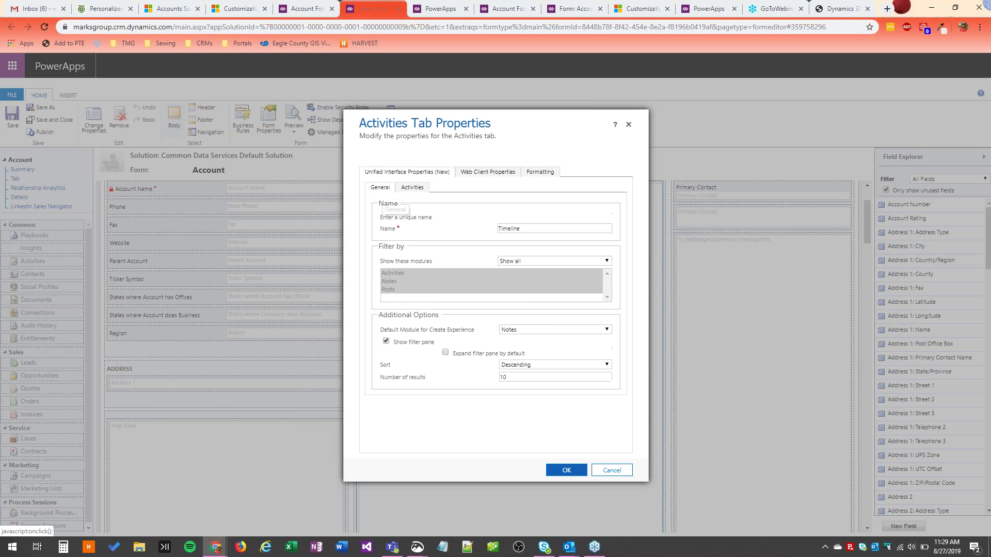
pyautogui.click(412, 189)
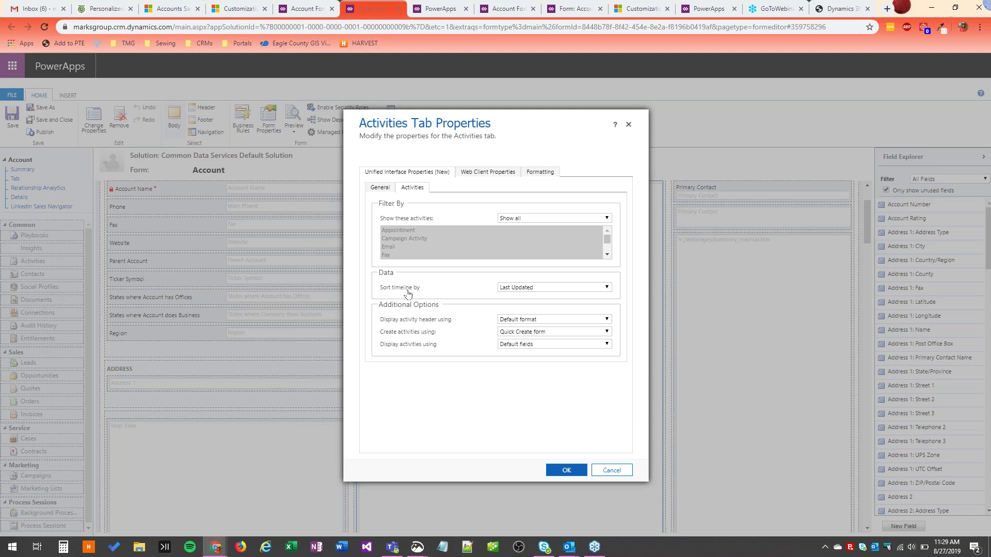
# Step: Review the available choices for sorting the timeline, displaying and creating activities, and the activity header format
pyautogui.click(542, 290)
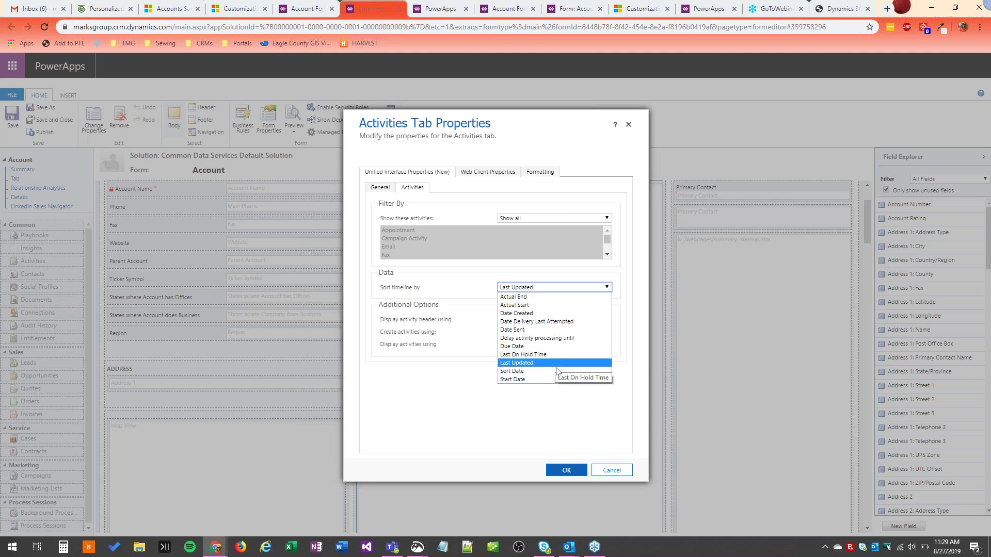
pyautogui.click(535, 415)
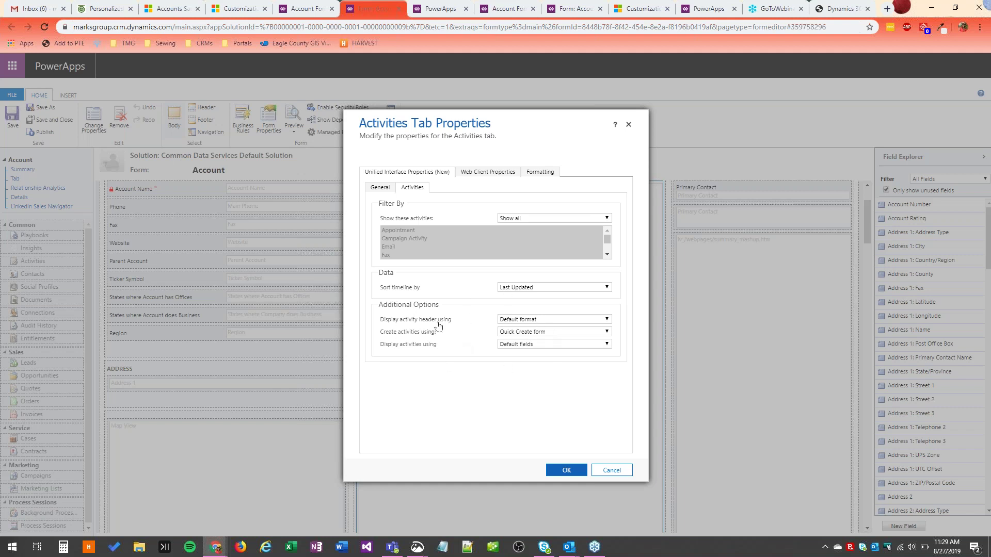
pyautogui.click(523, 345)
pyautogui.click(524, 349)
pyautogui.click(516, 333)
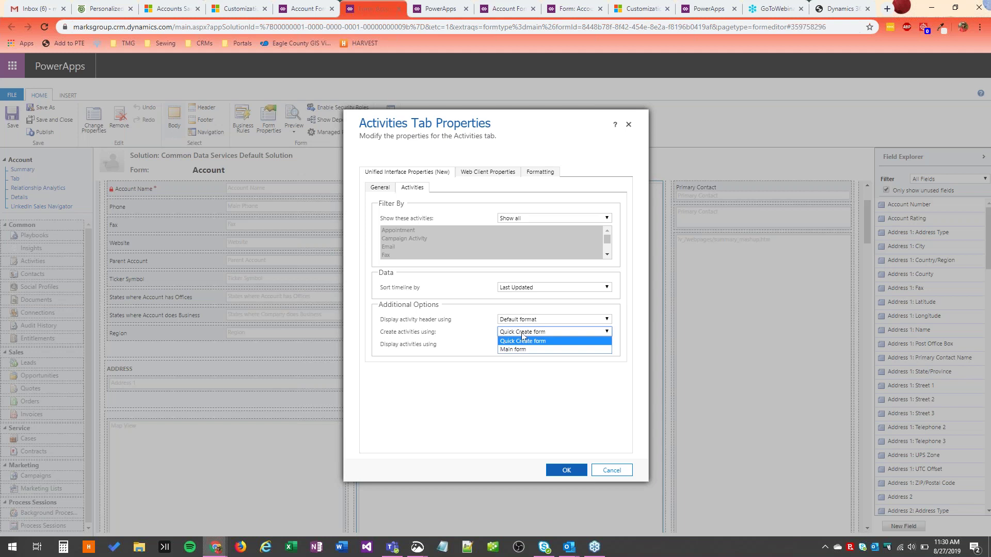
pyautogui.click(519, 333)
pyautogui.click(534, 320)
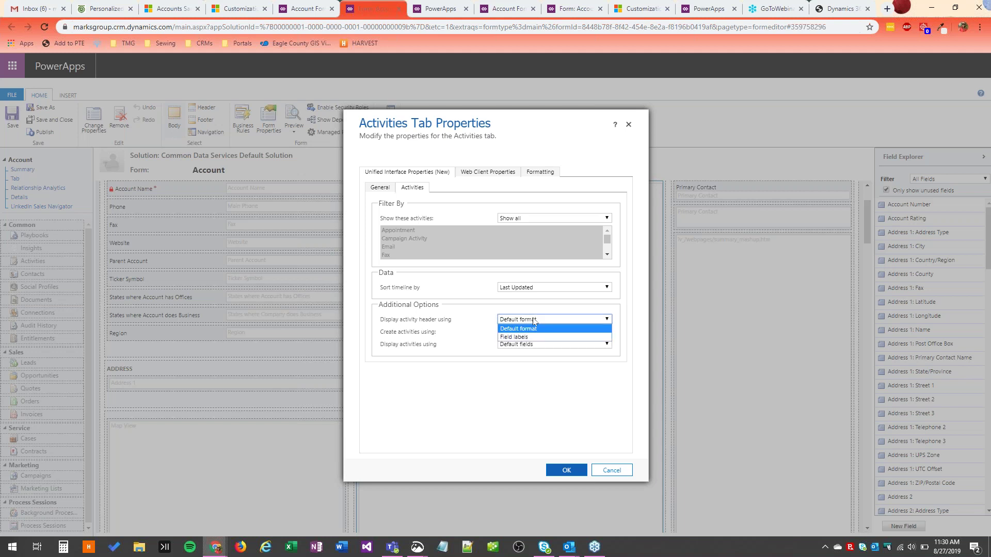
pyautogui.click(529, 318)
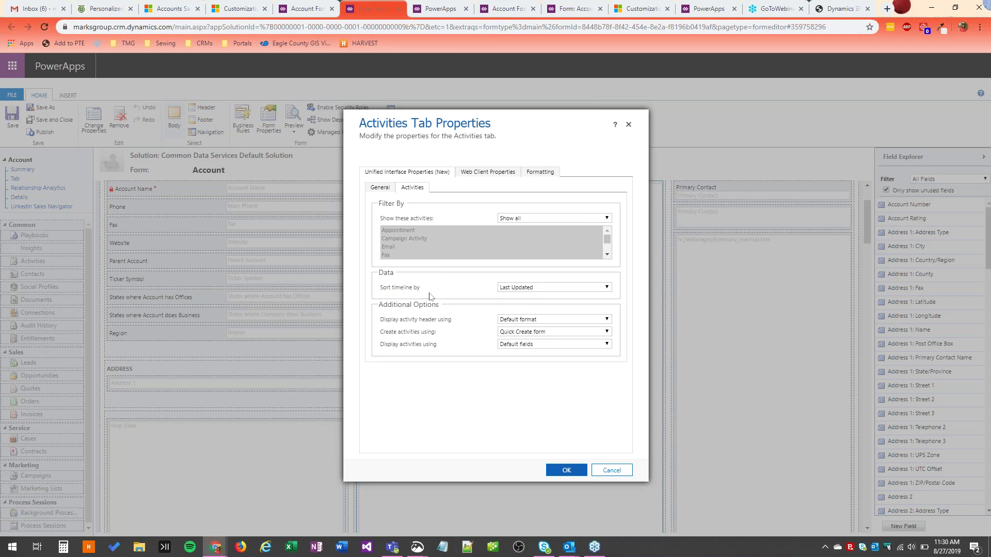
# Step: Review the timeline's General settings, including the choices for sort order and the default module for the create experience
pyautogui.click(381, 189)
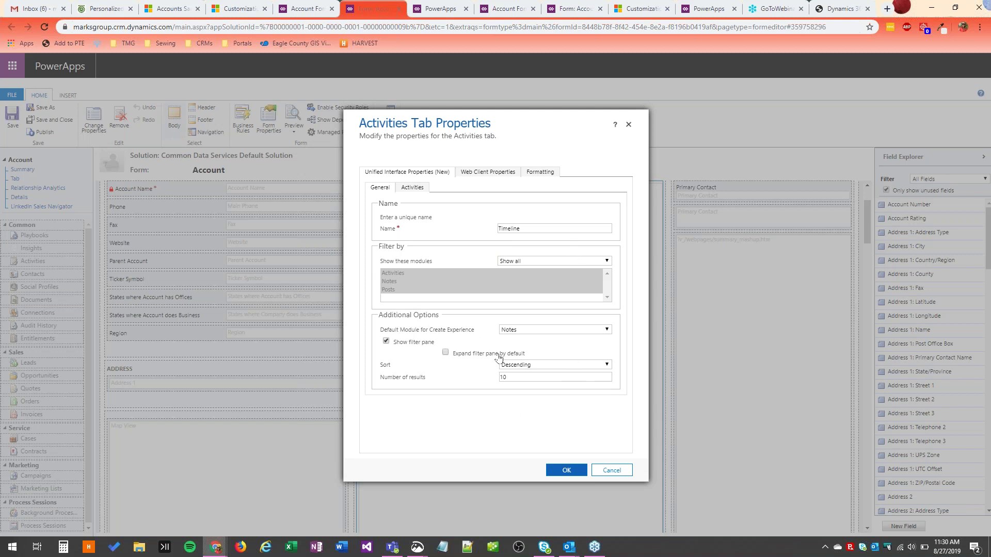
pyautogui.click(526, 369)
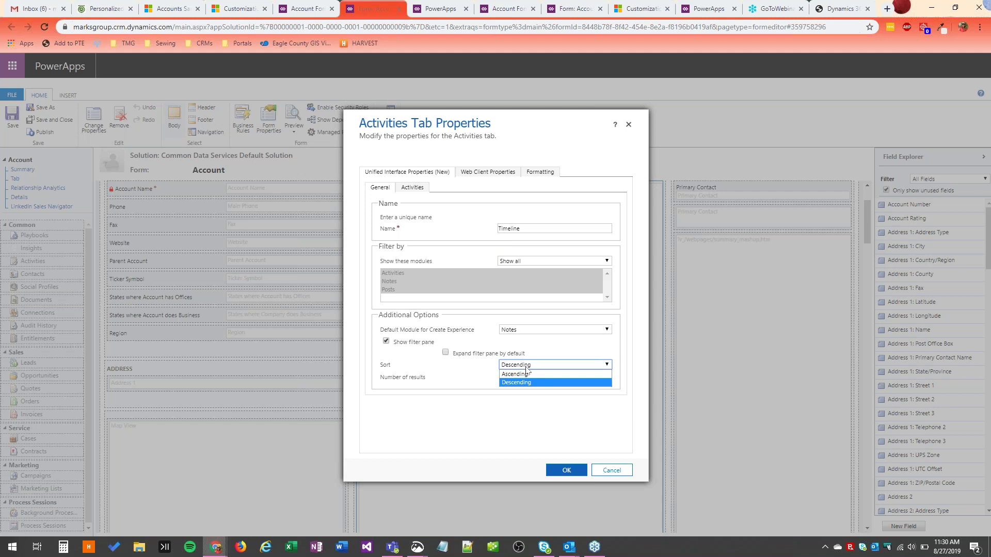
pyautogui.click(540, 356)
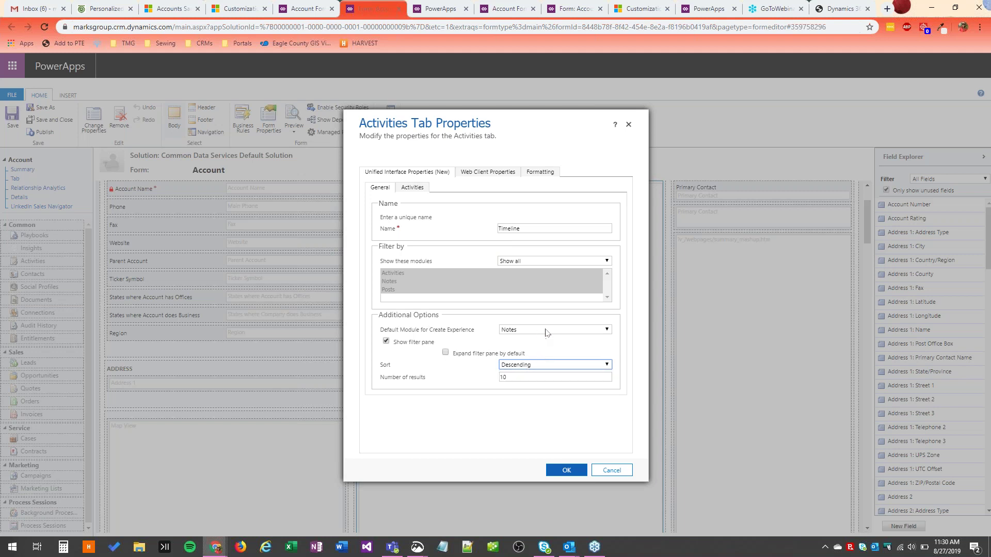
pyautogui.click(546, 333)
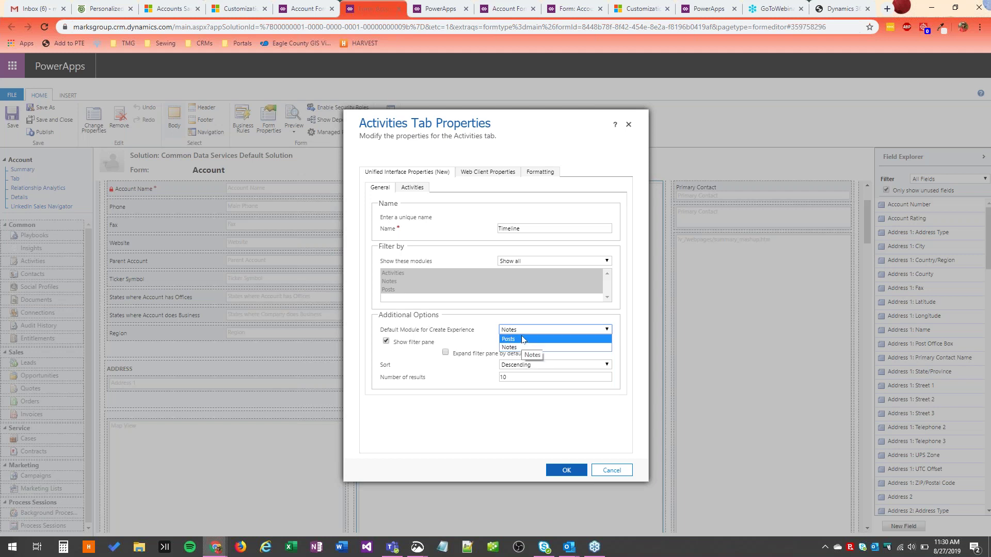
pyautogui.click(520, 321)
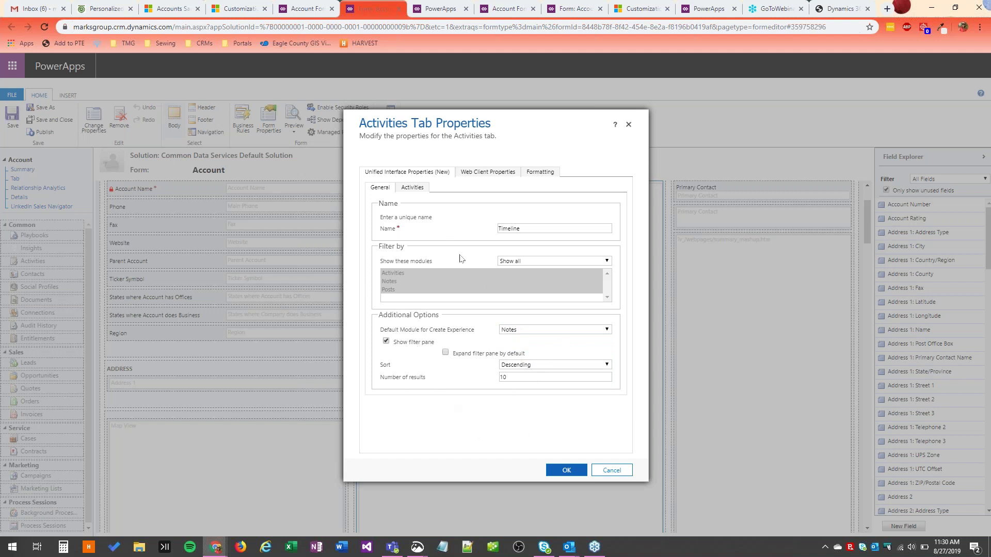
# Step: Check the timeline's activity sort choices again and close the Activities Tab Properties without saving changes
pyautogui.click(424, 188)
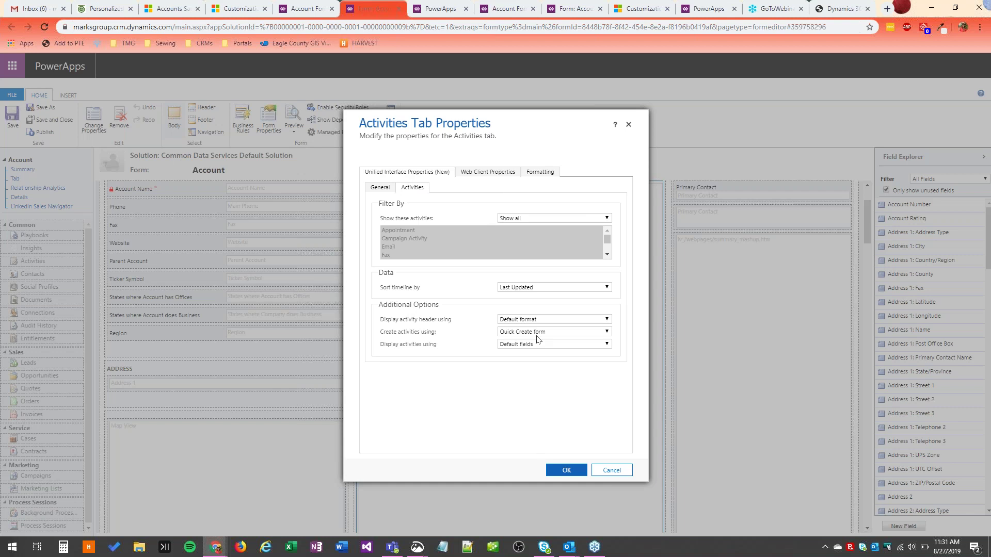
pyautogui.click(541, 288)
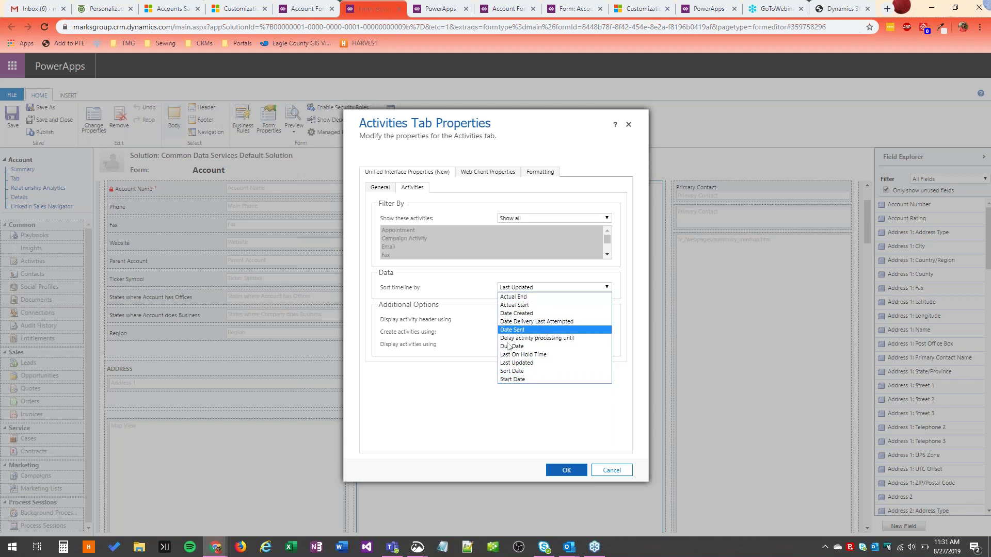
pyautogui.click(534, 434)
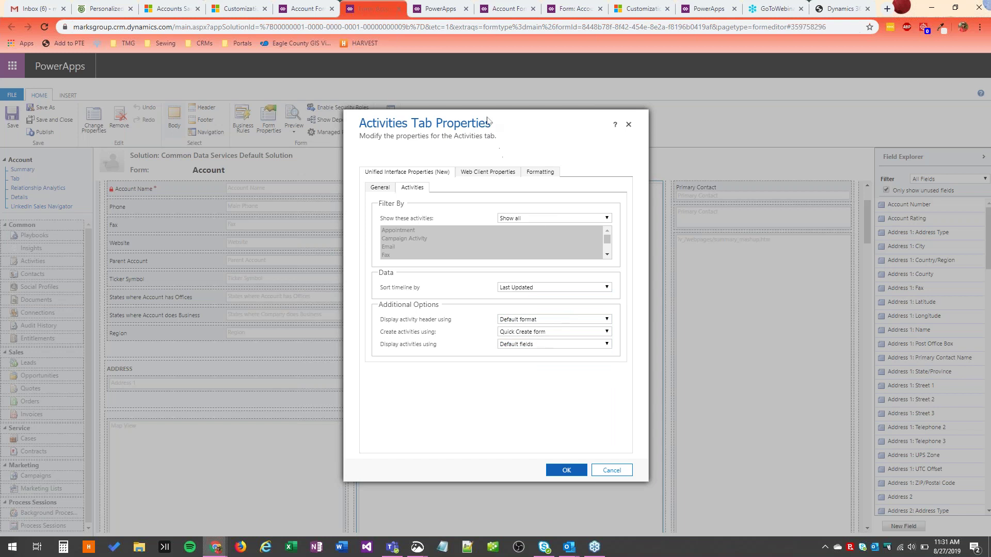
pyautogui.click(628, 124)
pyautogui.scroll(2, 549, 224)
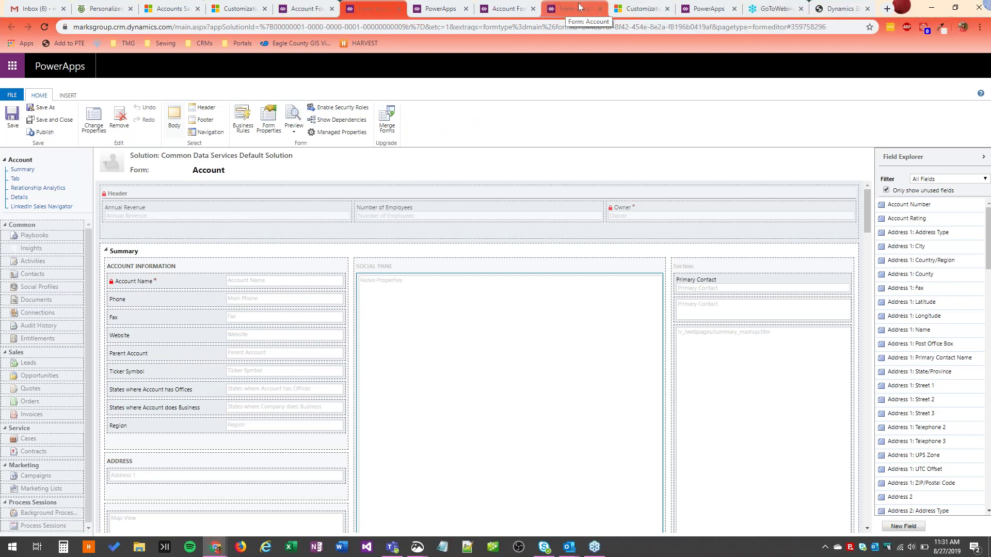
# Step: Revisit the Customization page, Sample Accounts list, Account forms list and classic editor, and return to the new form designer
pyautogui.click(306, 8)
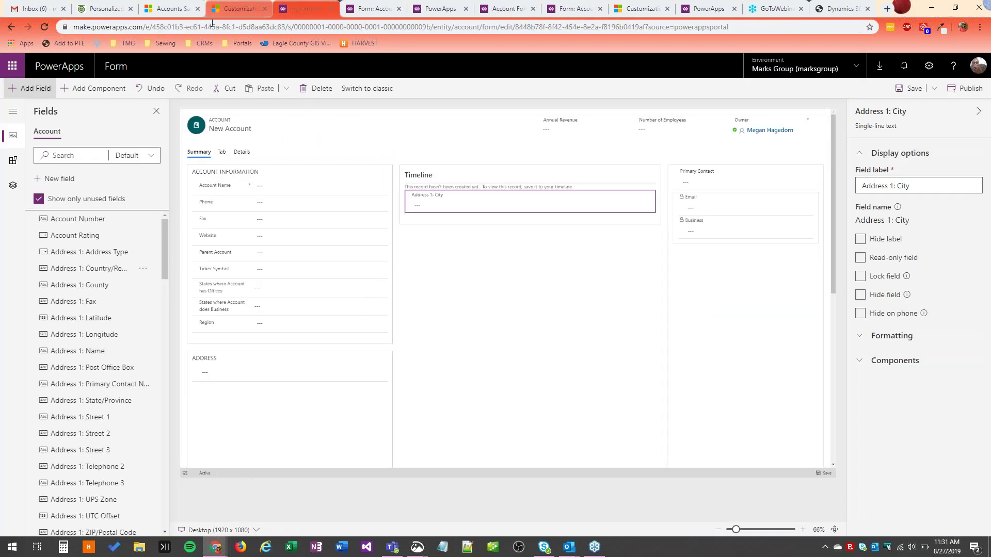
pyautogui.click(238, 9)
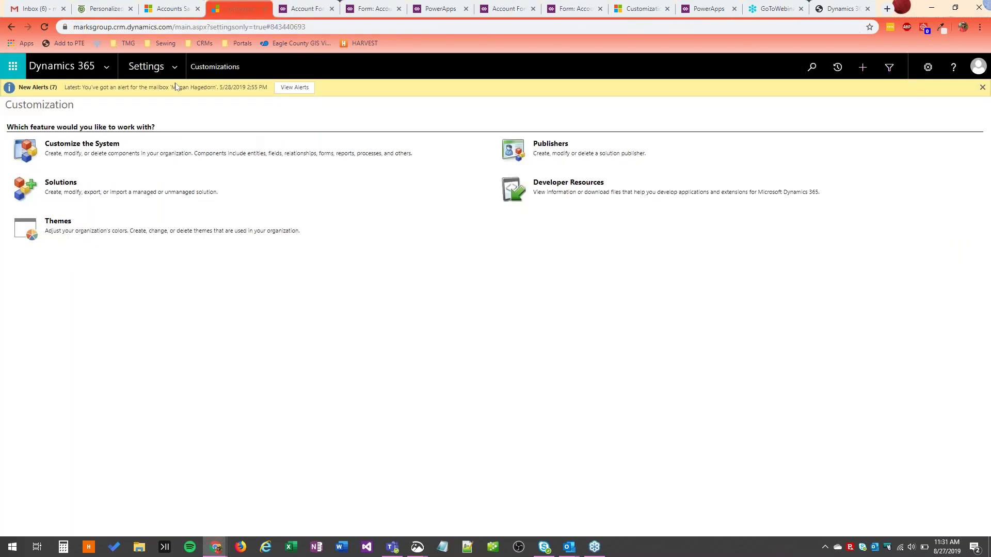
pyautogui.click(179, 12)
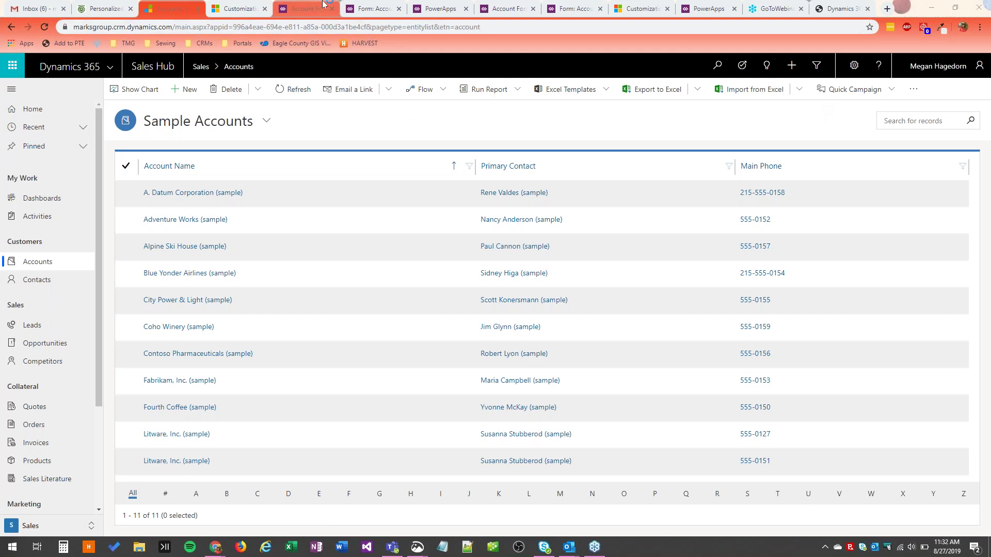
pyautogui.click(310, 6)
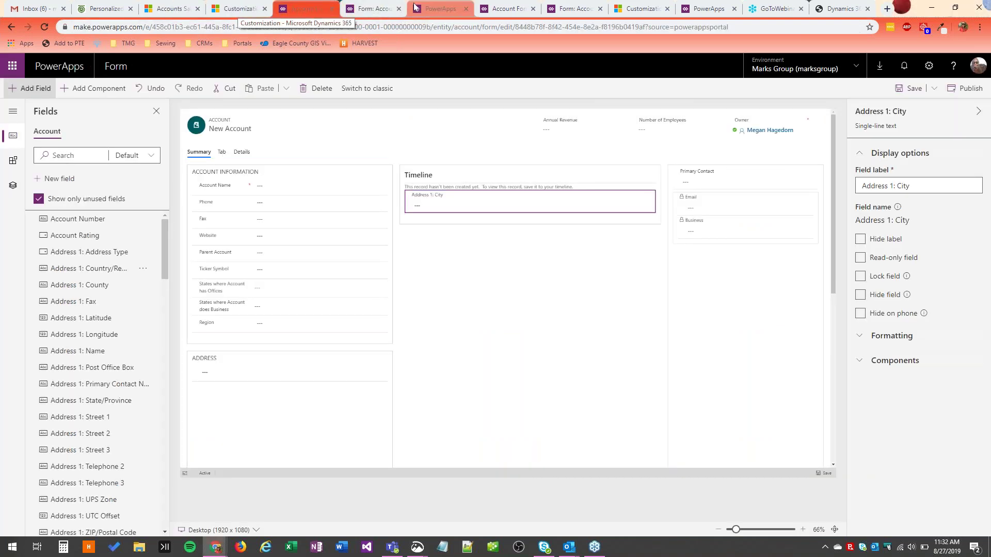
pyautogui.click(453, 8)
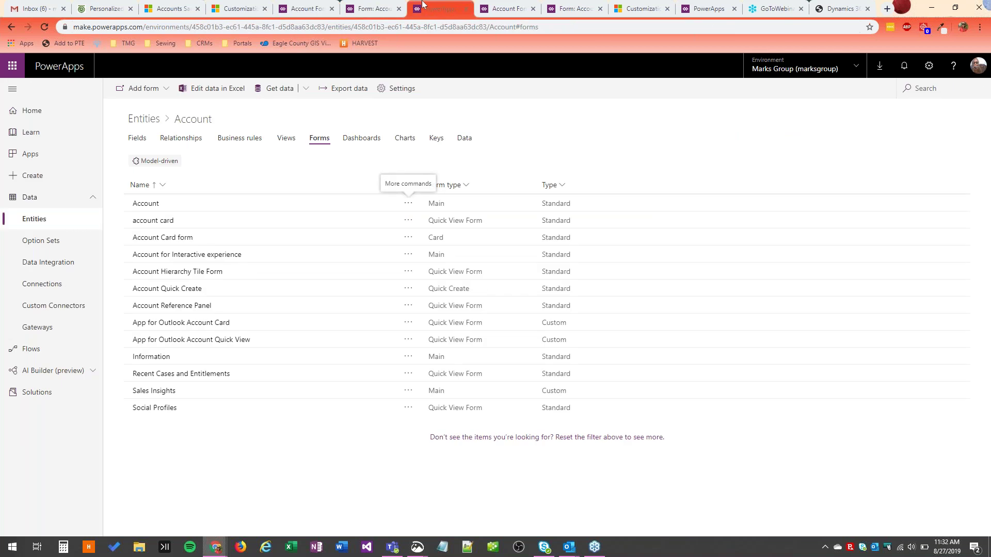
pyautogui.click(370, 6)
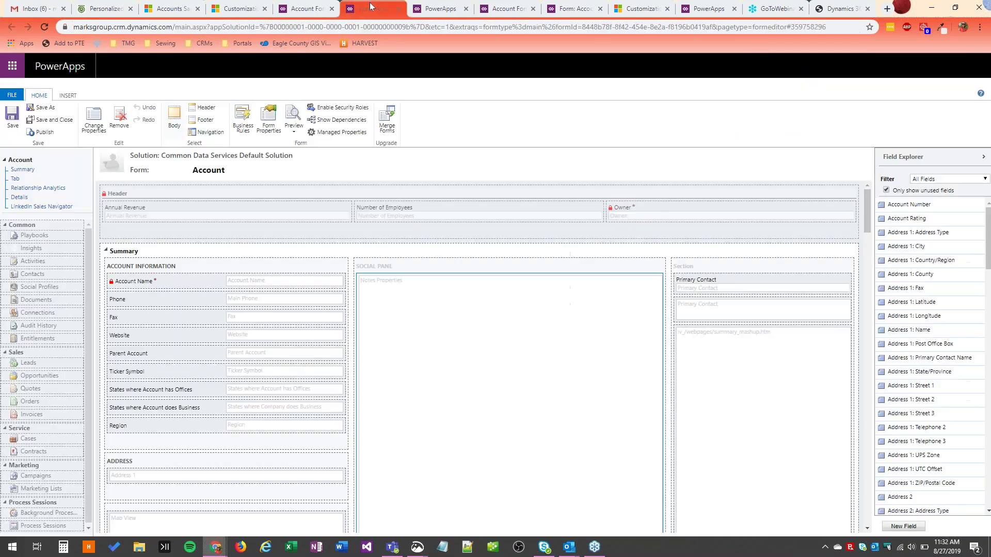
pyautogui.click(302, 9)
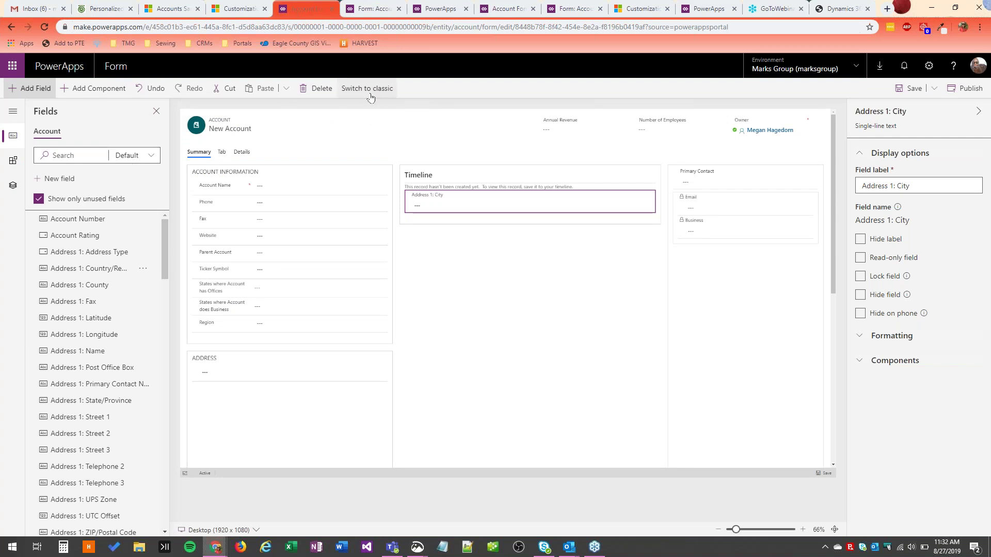
# Step: Expand the form designer's side navigation and revisit the Customization page and the Account entity's forms list
pyautogui.click(13, 111)
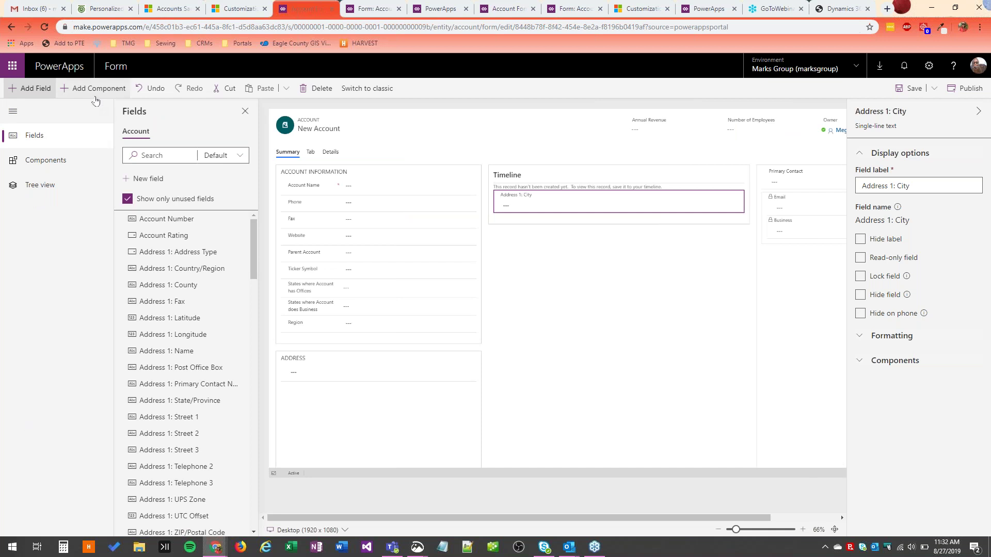
pyautogui.click(242, 8)
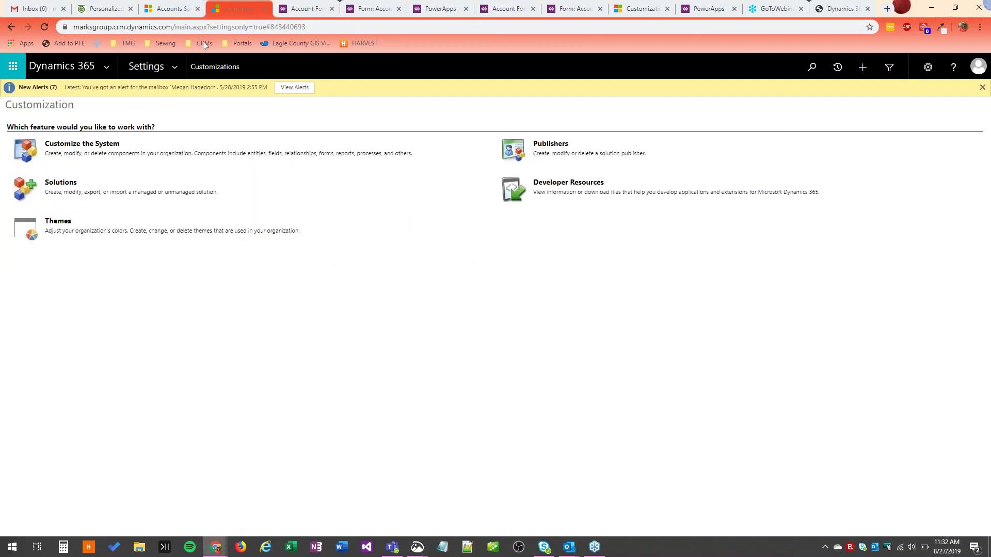
pyautogui.click(309, 8)
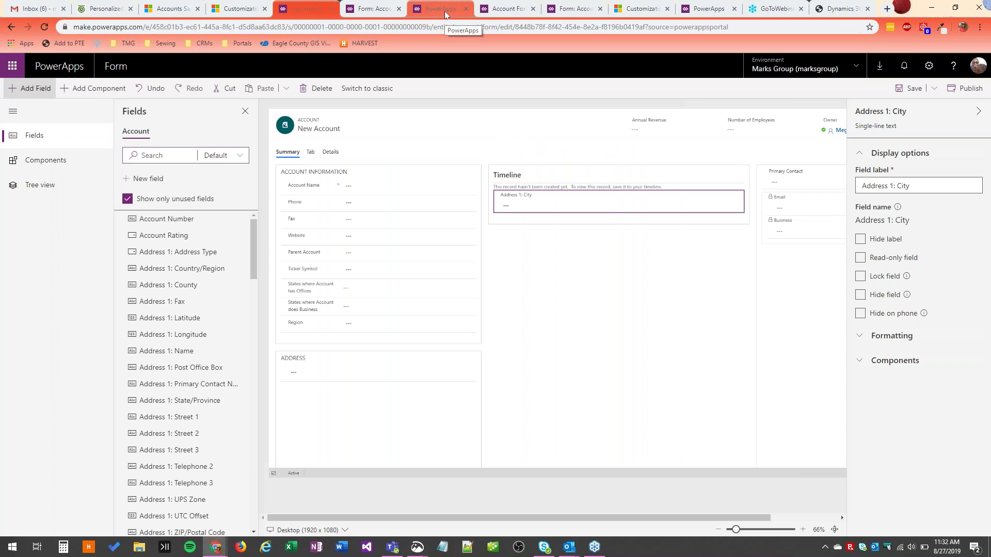
pyautogui.click(445, 11)
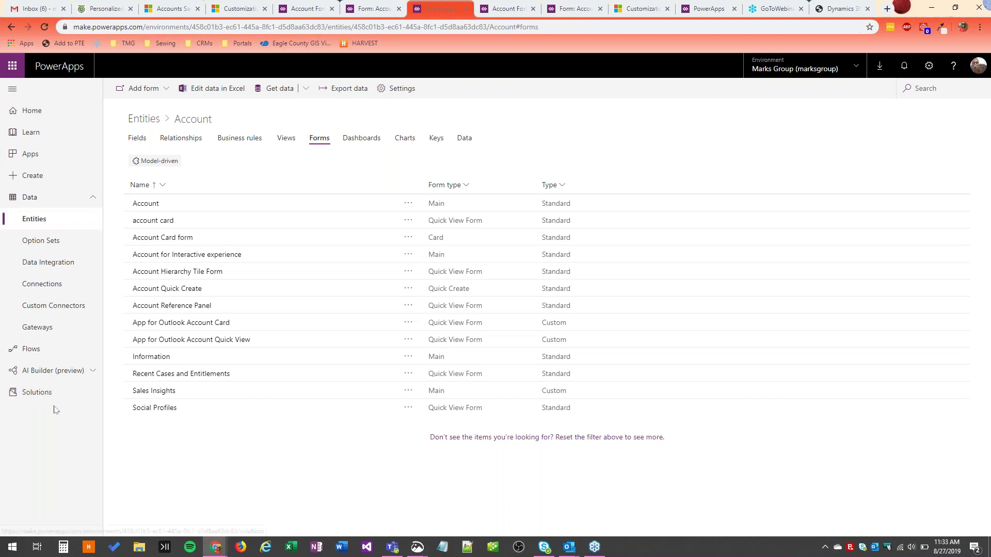
pyautogui.click(336, 180)
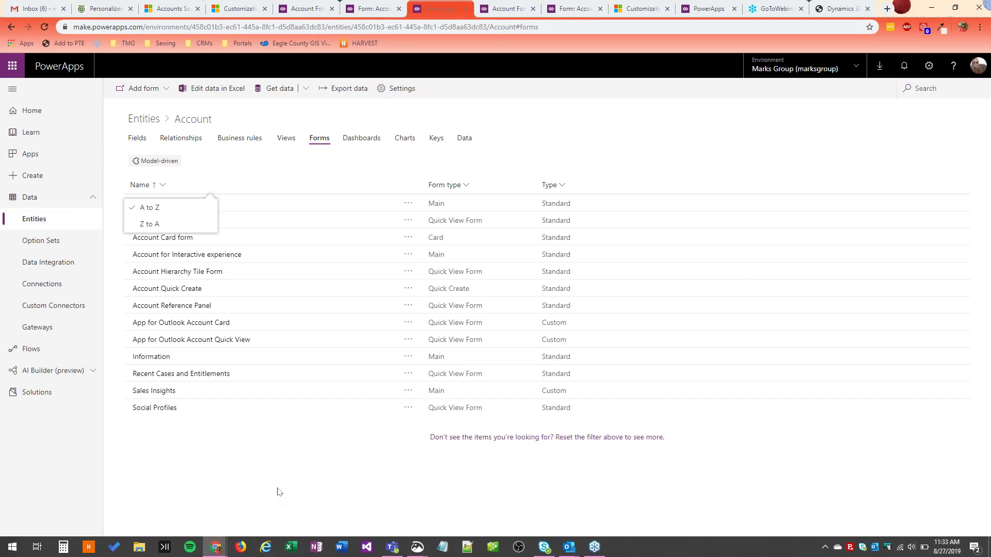
# Step: Compare the Account form's Timeline section in the new form designer with its counterpart in the classic editor
pyautogui.click(519, 4)
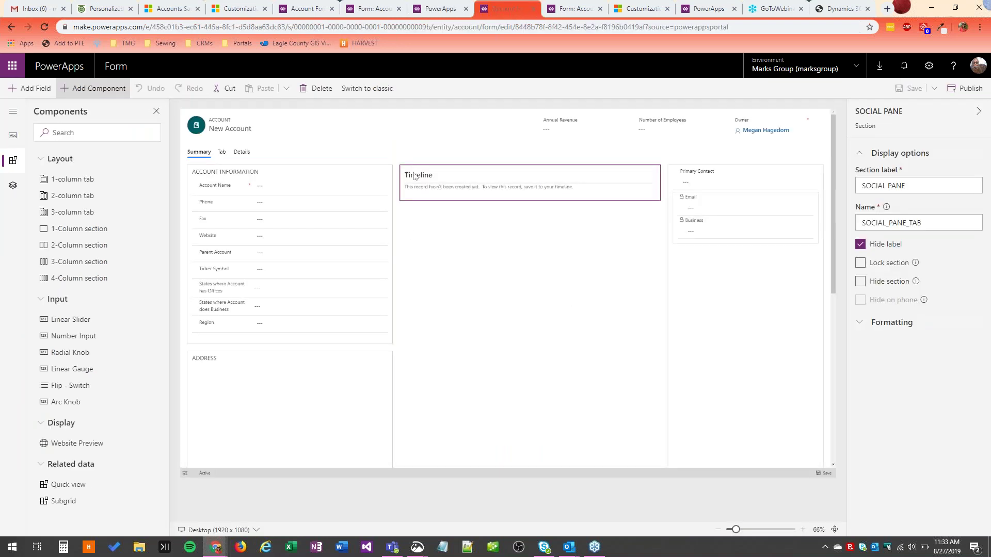
pyautogui.click(573, 7)
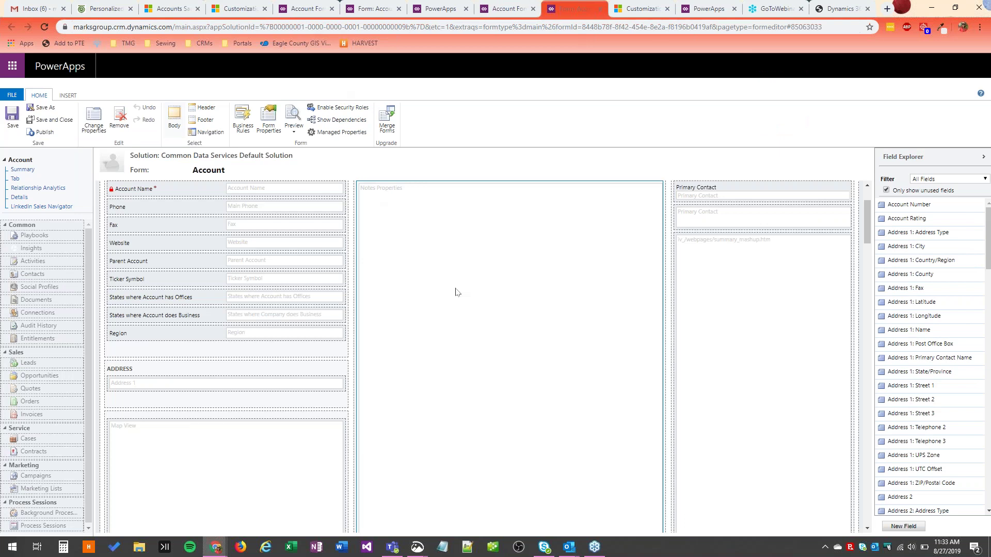
pyautogui.click(504, 10)
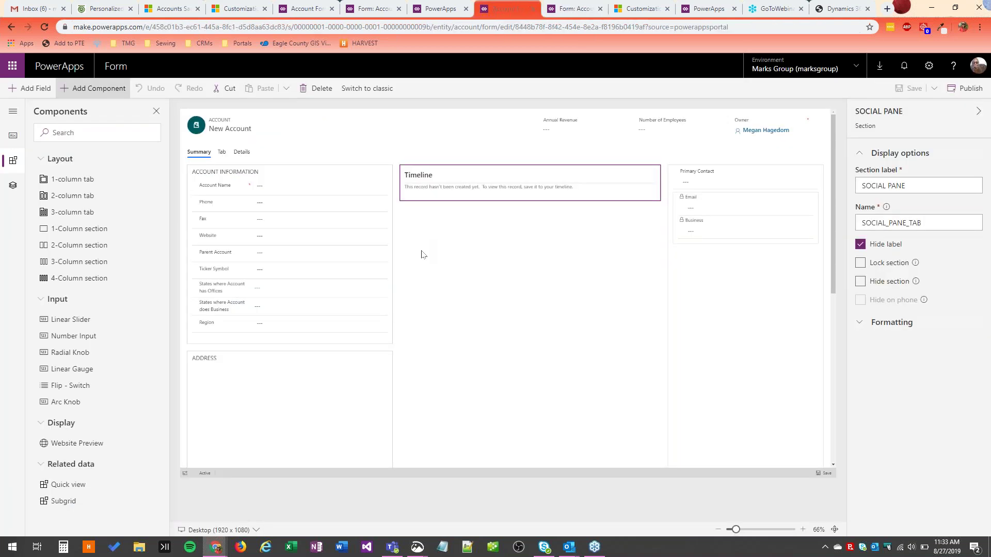
pyautogui.click(563, 7)
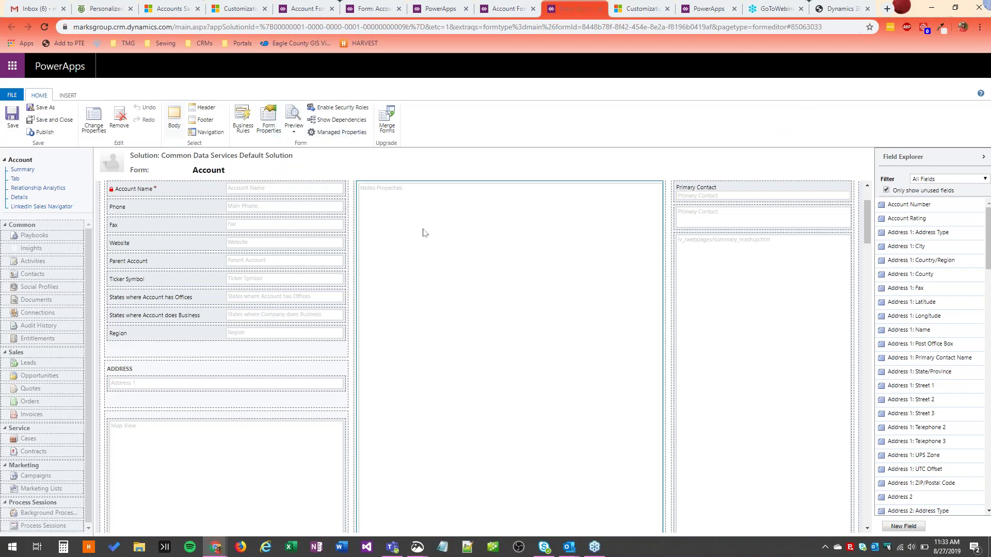
# Step: Review the choices for sorting timeline activities in the classic editor's Activities Tab Properties and close them without saving
pyautogui.doubleClick(378, 199)
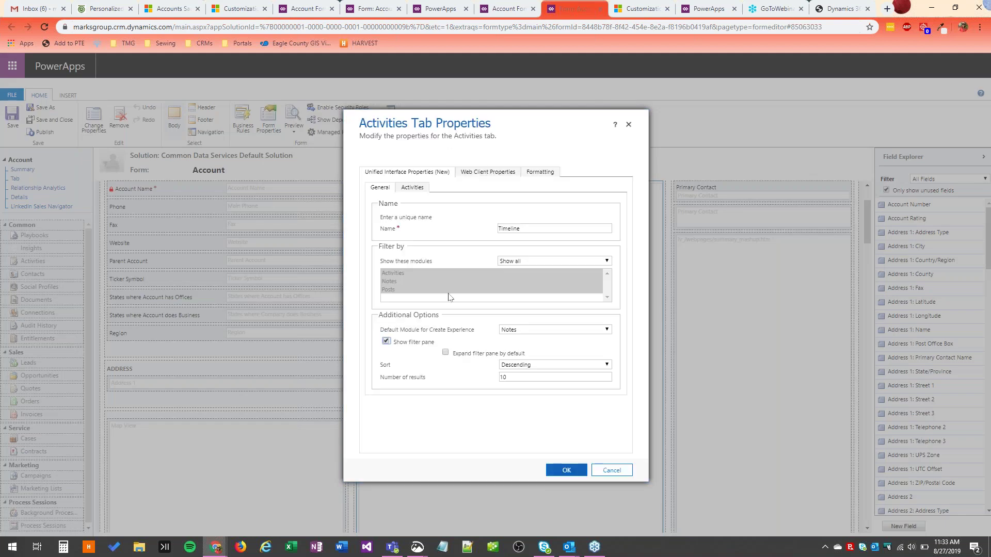
pyautogui.click(420, 196)
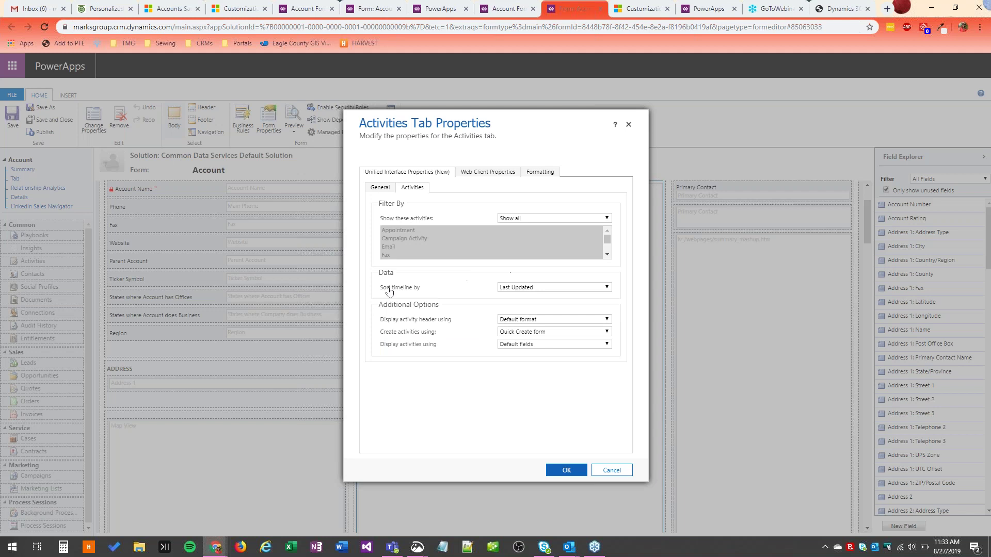
pyautogui.click(523, 288)
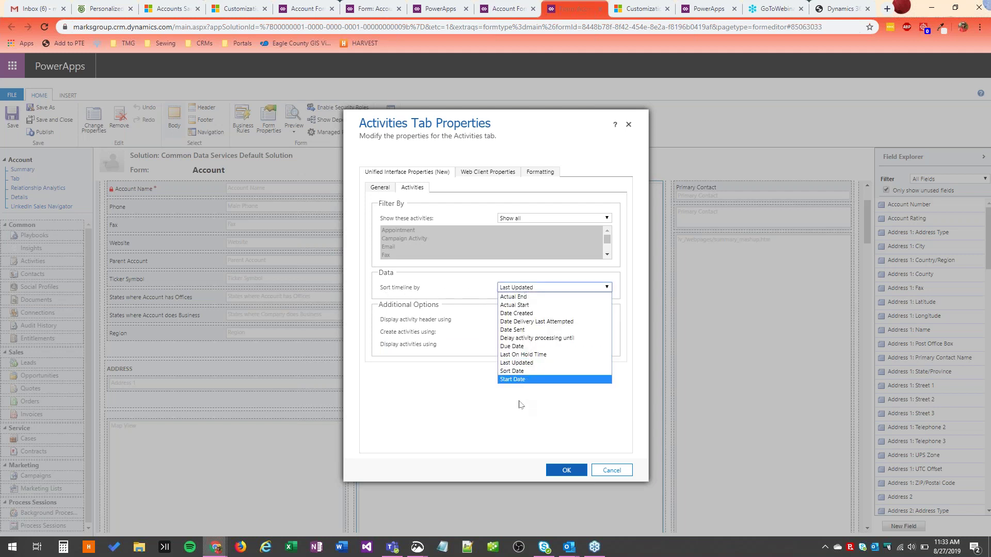
pyautogui.click(600, 472)
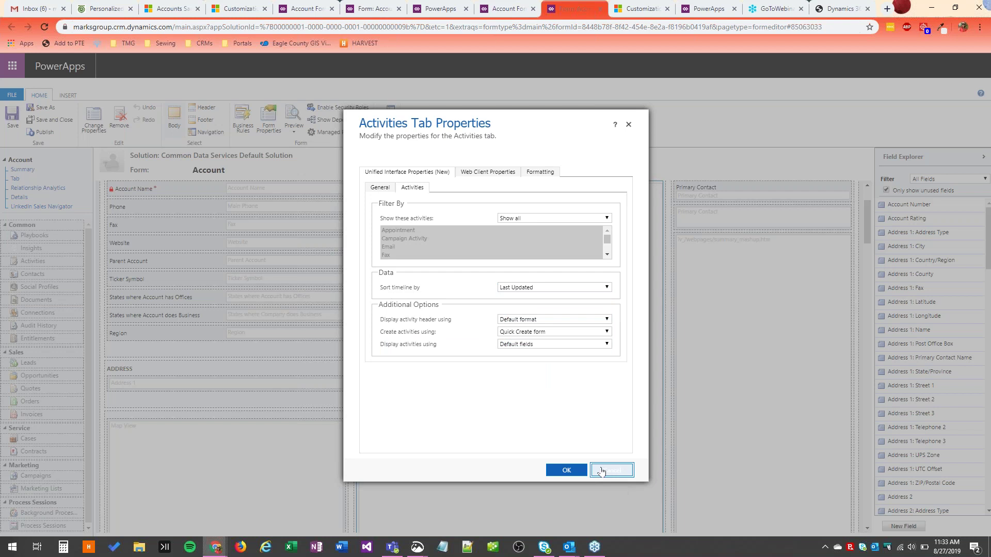
pyautogui.click(601, 470)
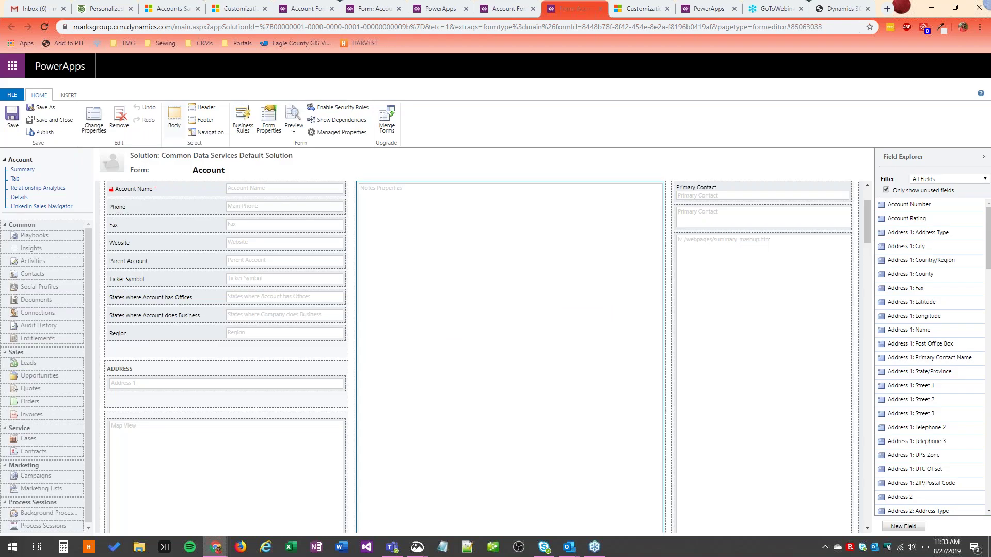